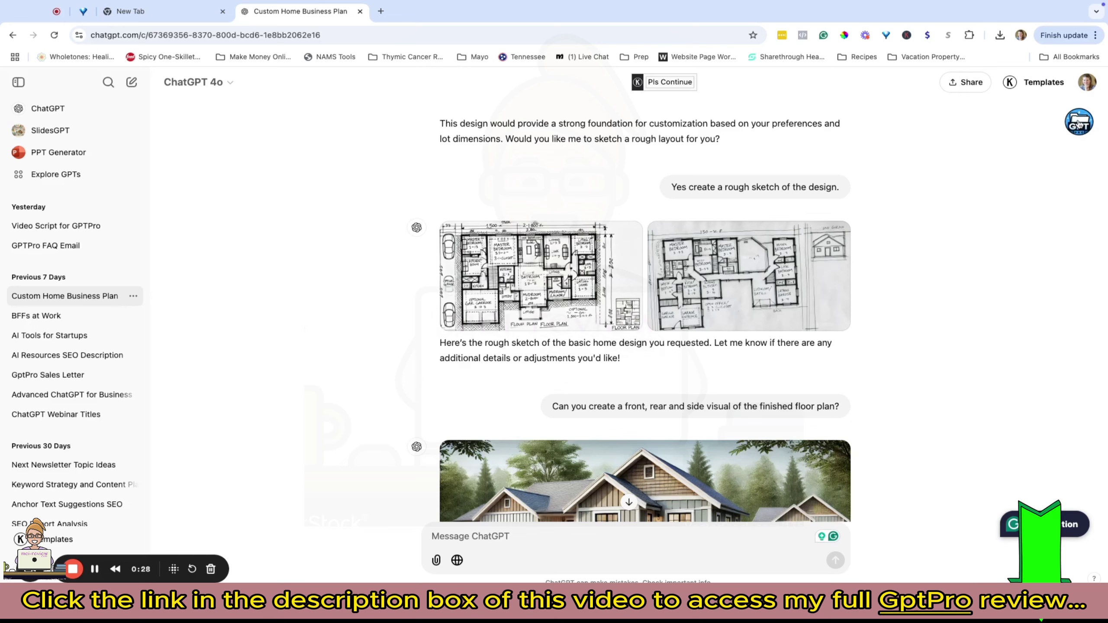
{"action": "left_click", "coordinate": [1077, 122]}
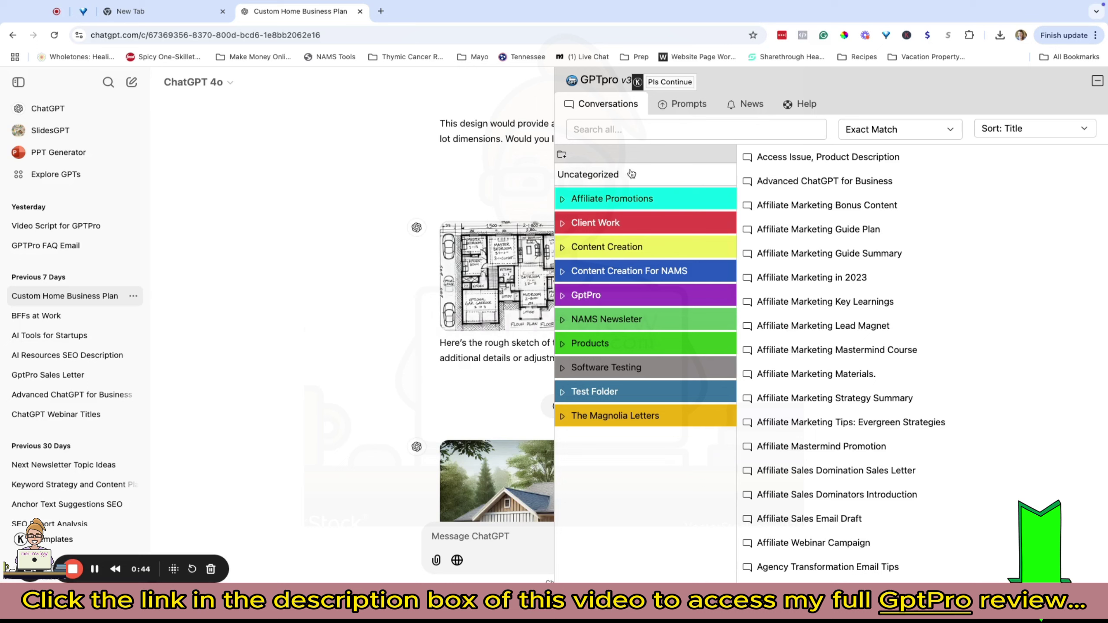
{"action": "left_click", "coordinate": [562, 177]}
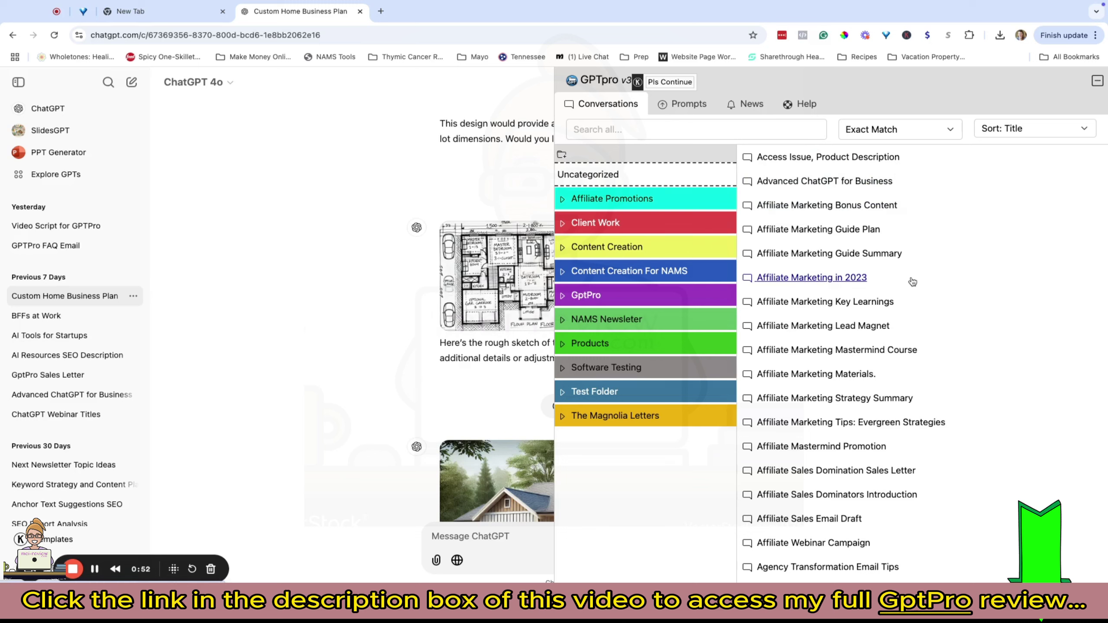
{"action": "left_click", "coordinate": [1025, 129]}
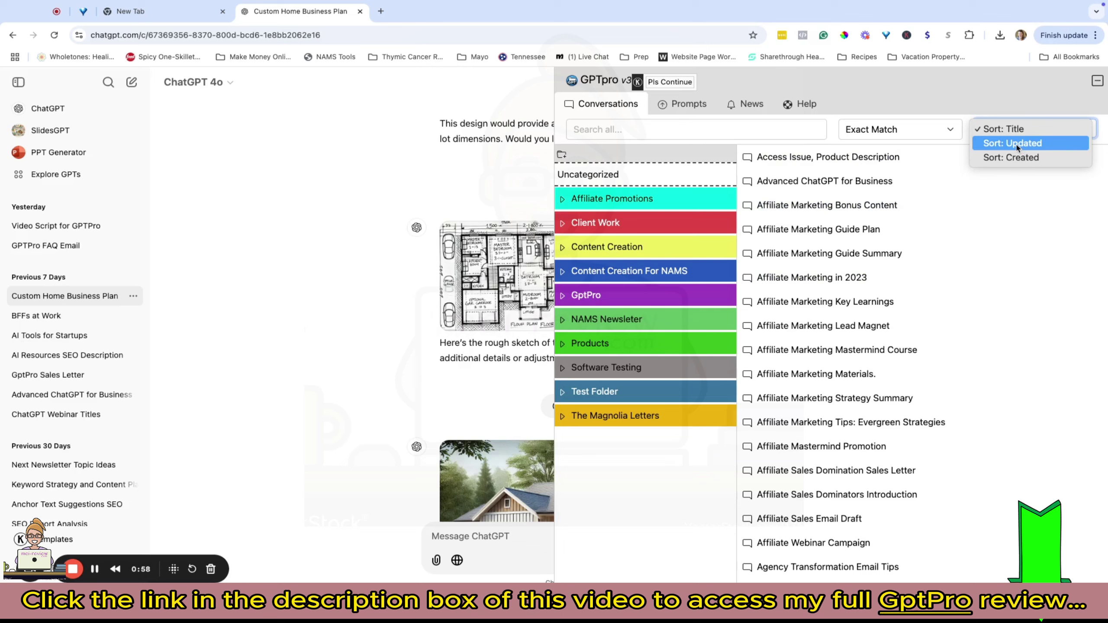
{"action": "left_click", "coordinate": [1013, 157]}
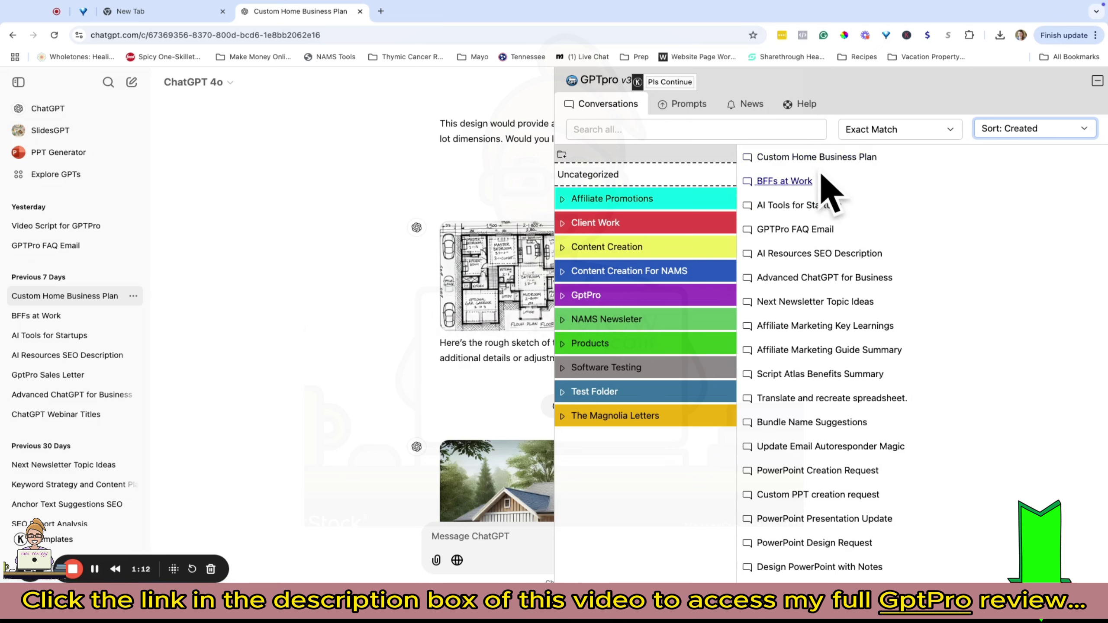
{"action": "left_click", "coordinate": [977, 132]}
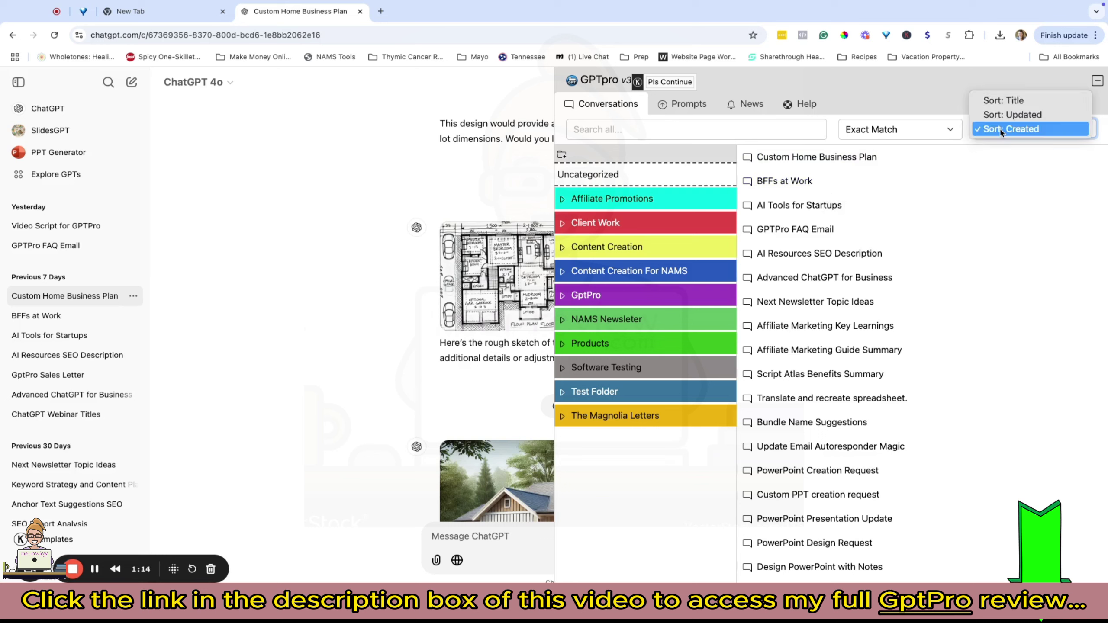
{"action": "left_click", "coordinate": [1001, 115]}
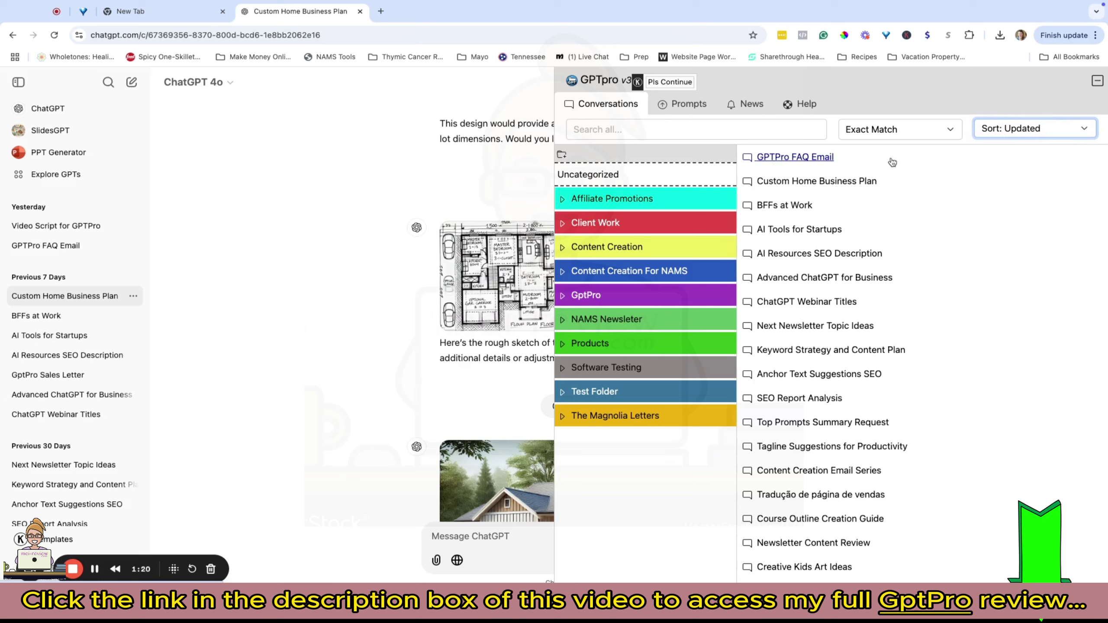
{"action": "left_click", "coordinate": [1043, 126]}
{"action": "left_click", "coordinate": [1007, 115]}
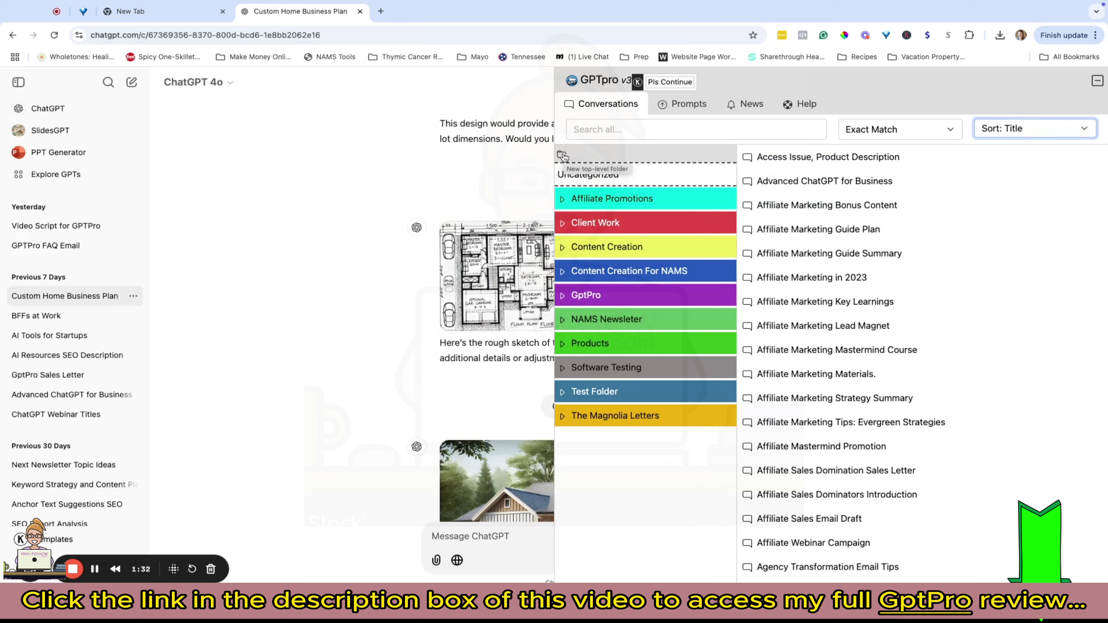
- Start a new conversation folder and name it 'House Plans'
{"action": "left_click", "coordinate": [562, 200]}
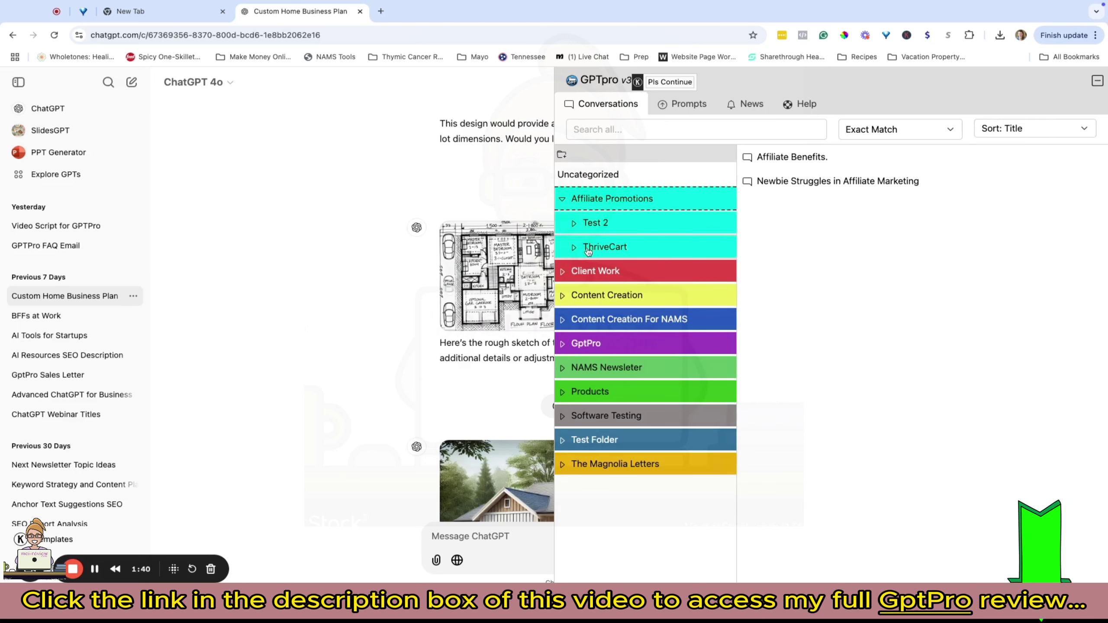
{"action": "left_click", "coordinate": [564, 200]}
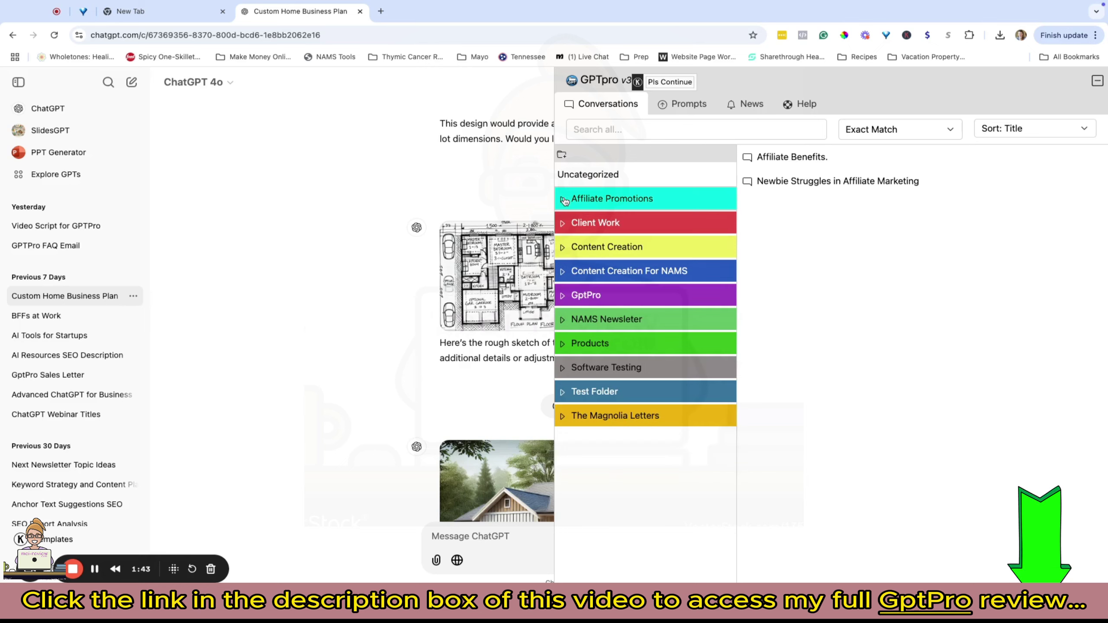
{"action": "left_click", "coordinate": [562, 155]}
{"action": "left_click", "coordinate": [584, 164]}
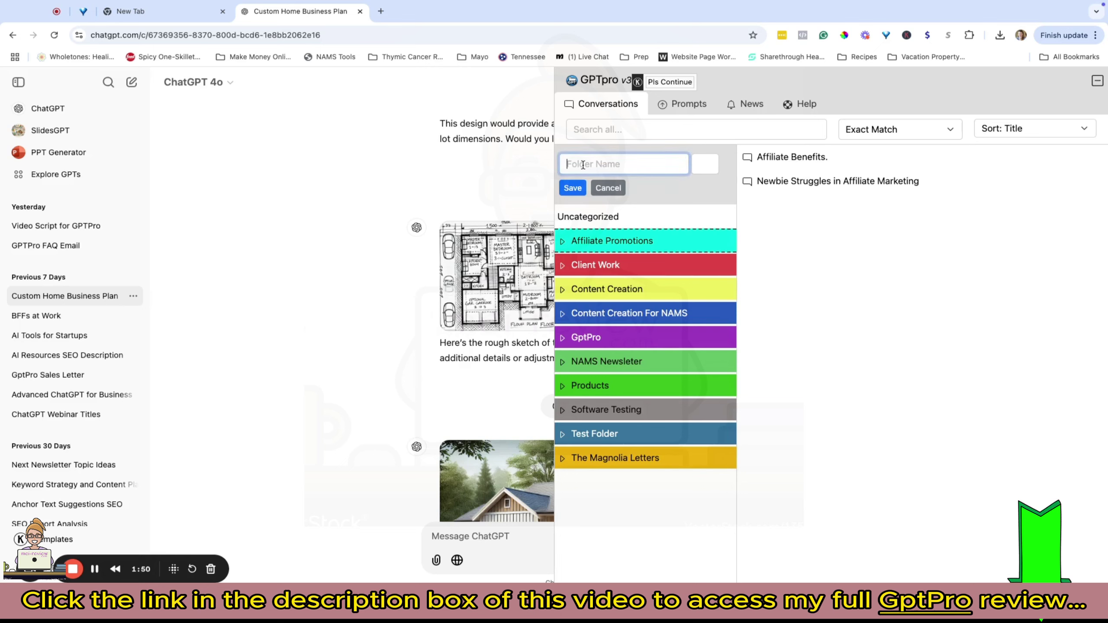
{"action": "type", "text": "House Plans"}
- Colour the House Plans folder purple with the eyedropper and save it
{"action": "left_click", "coordinate": [703, 167]}
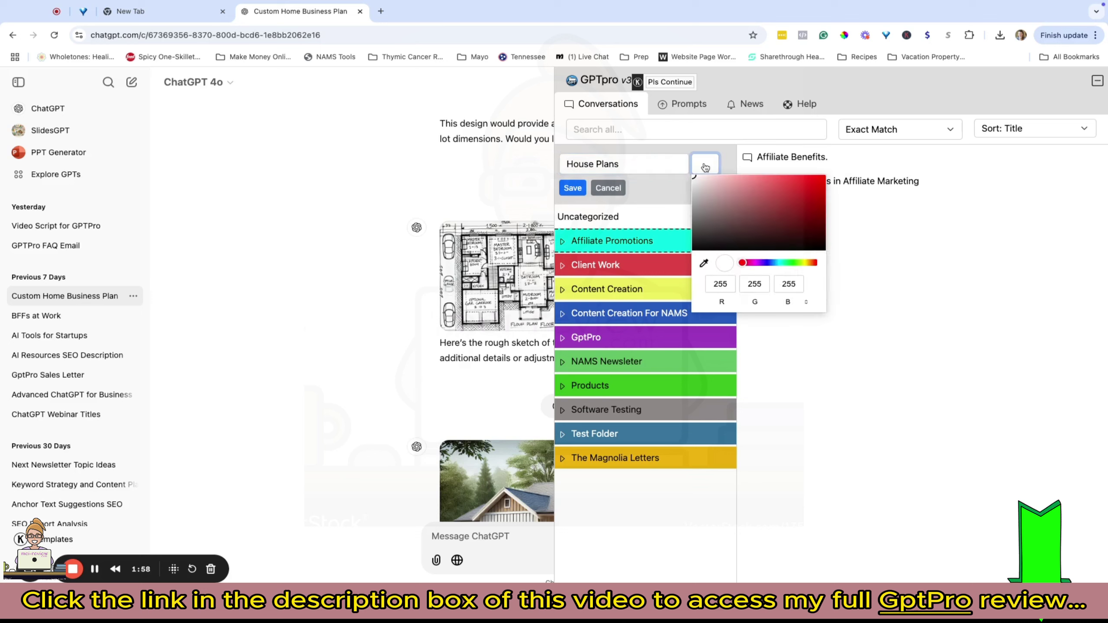
{"action": "left_click", "coordinate": [755, 263]}
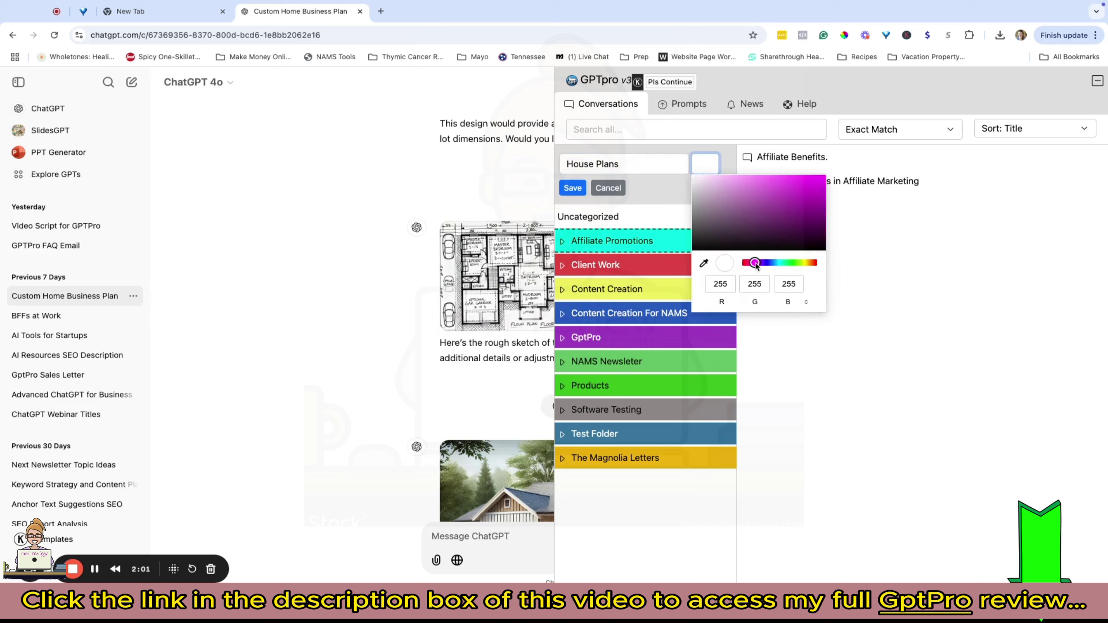
{"action": "left_click", "coordinate": [704, 264]}
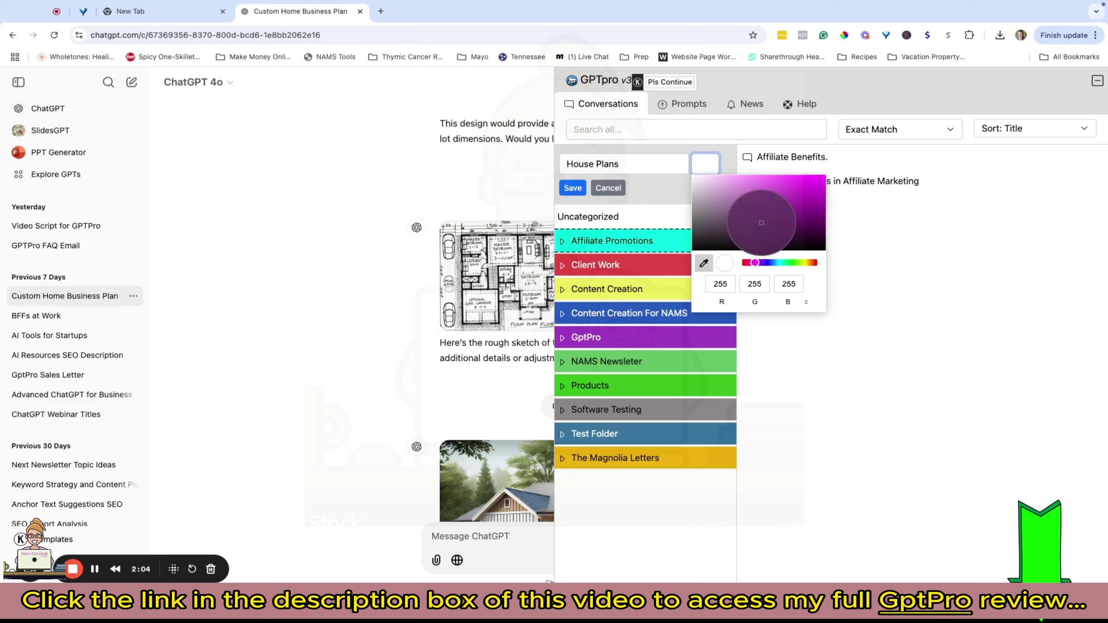
{"action": "left_click", "coordinate": [798, 214]}
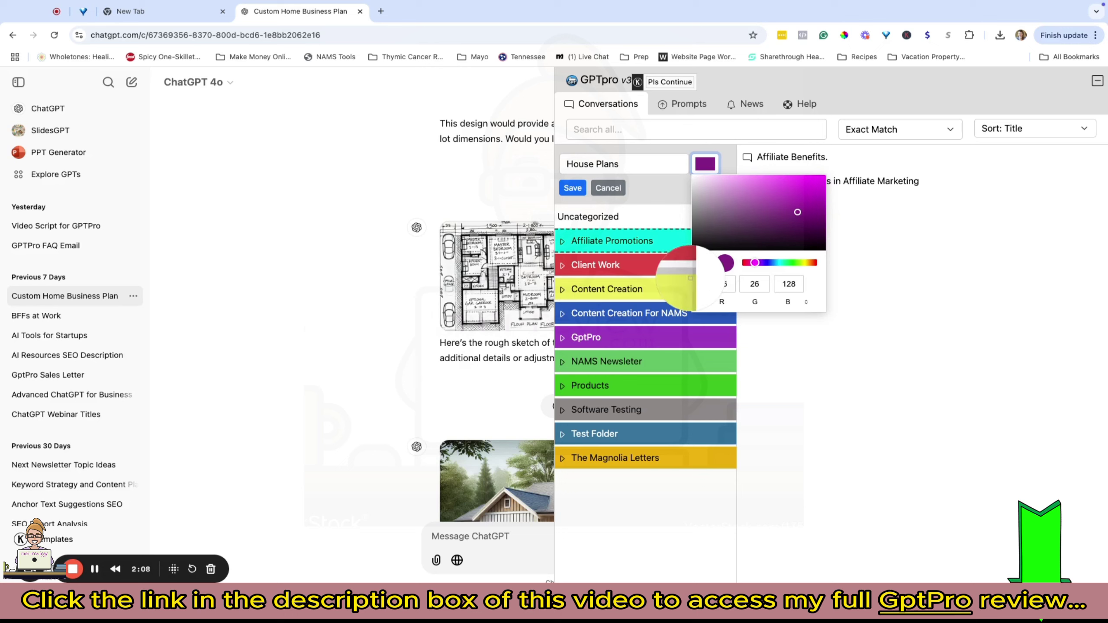
{"action": "left_click", "coordinate": [704, 264]}
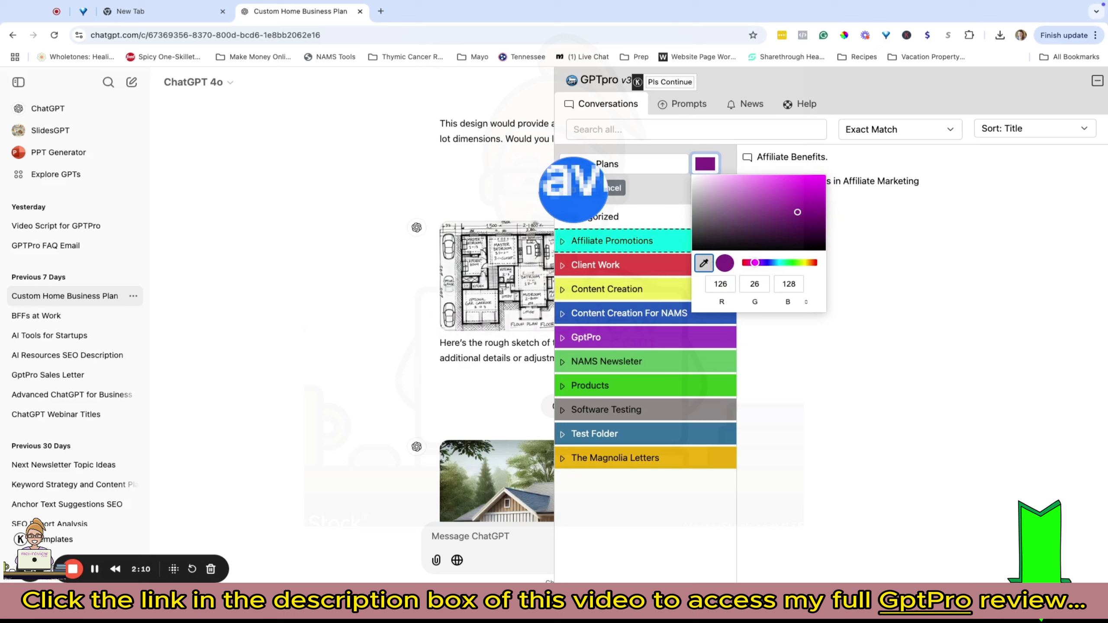
{"action": "key", "text": "Escape"}
{"action": "key", "text": "Escape"}
{"action": "left_click", "coordinate": [572, 188]}
{"action": "left_click_drag", "start_coordinate": [573, 194], "coordinate": [596, 321]}
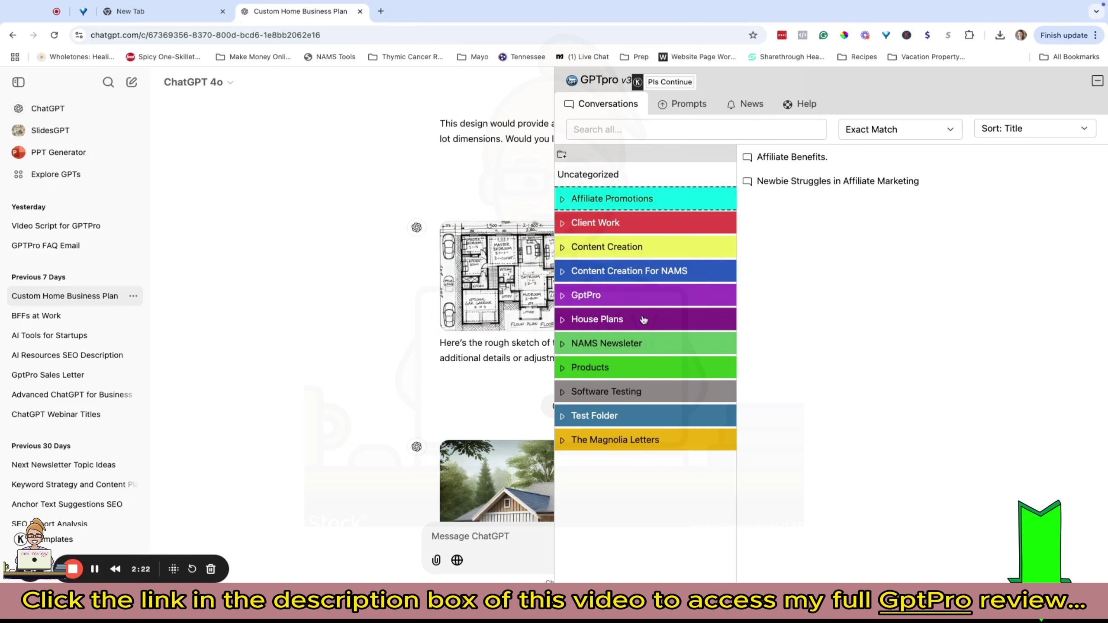
- Create a subfolder named 'Single Story Home Plans' inside House Plans
{"action": "right_click", "coordinate": [657, 321]}
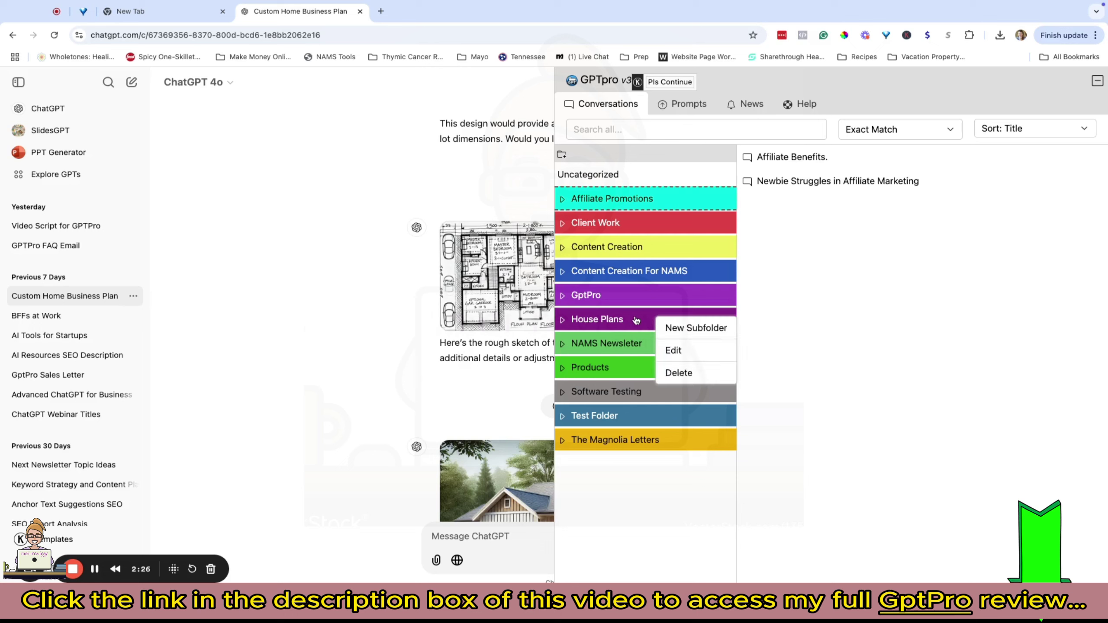
{"action": "left_click", "coordinate": [691, 329]}
{"action": "left_click", "coordinate": [585, 163]}
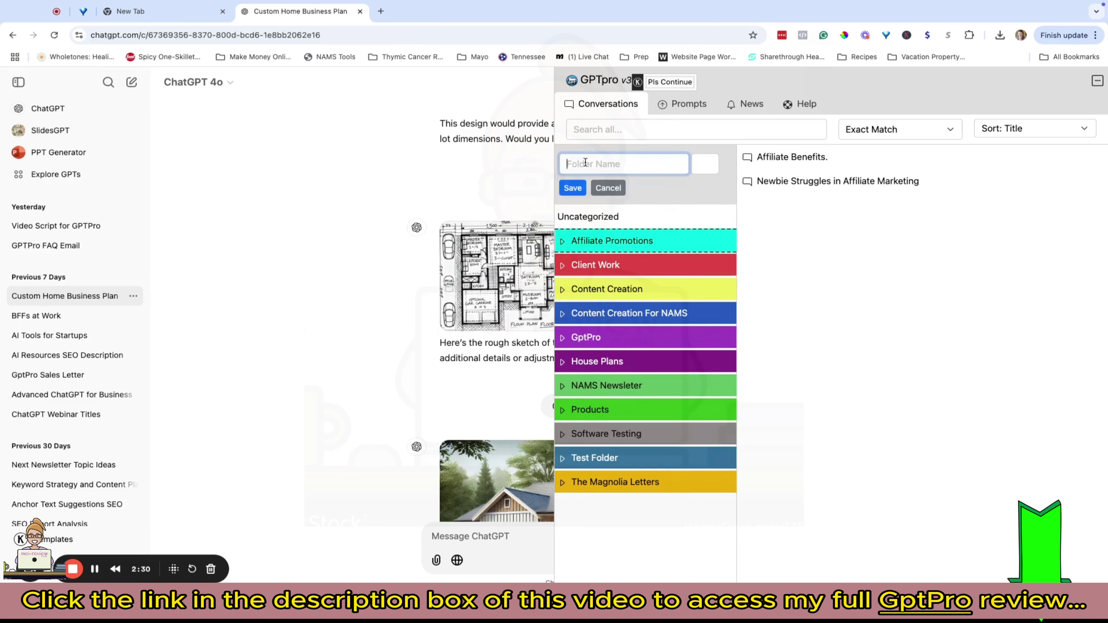
{"action": "type", "text": "Single Story Home Plans"}
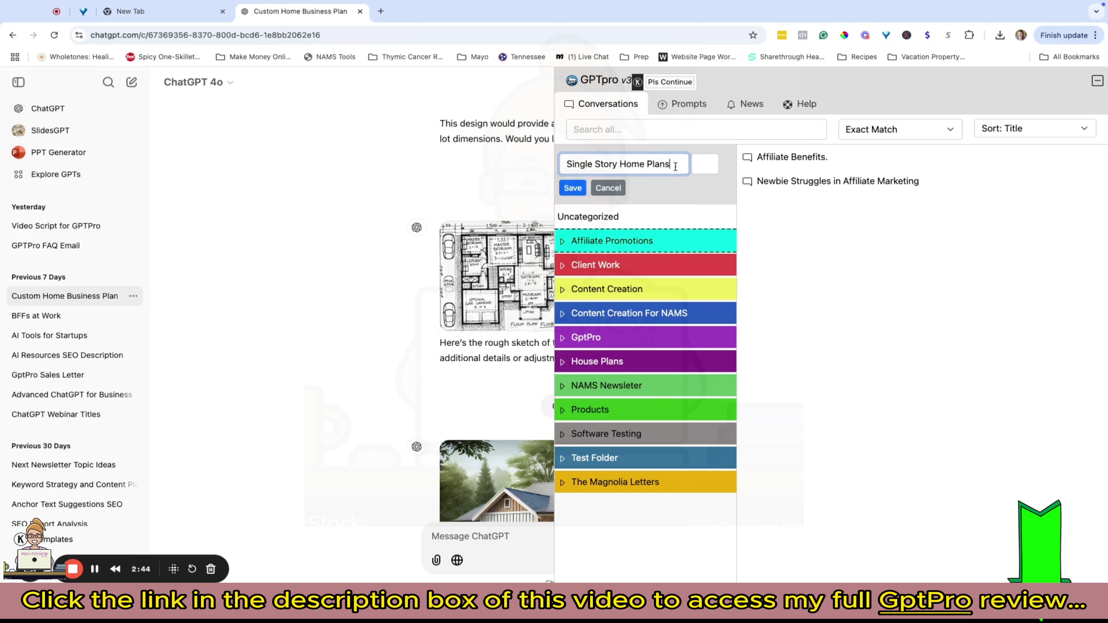
{"action": "left_click", "coordinate": [574, 188]}
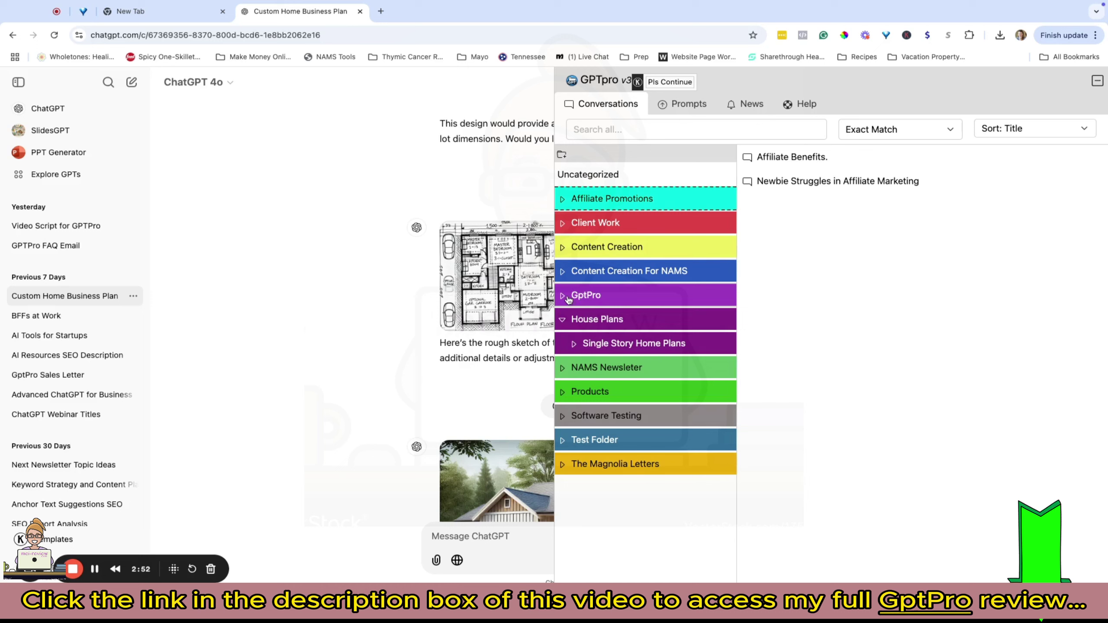
- Open the Single Story Home Plans subfolder, then show the uncategorized conversations
{"action": "left_click", "coordinate": [566, 270]}
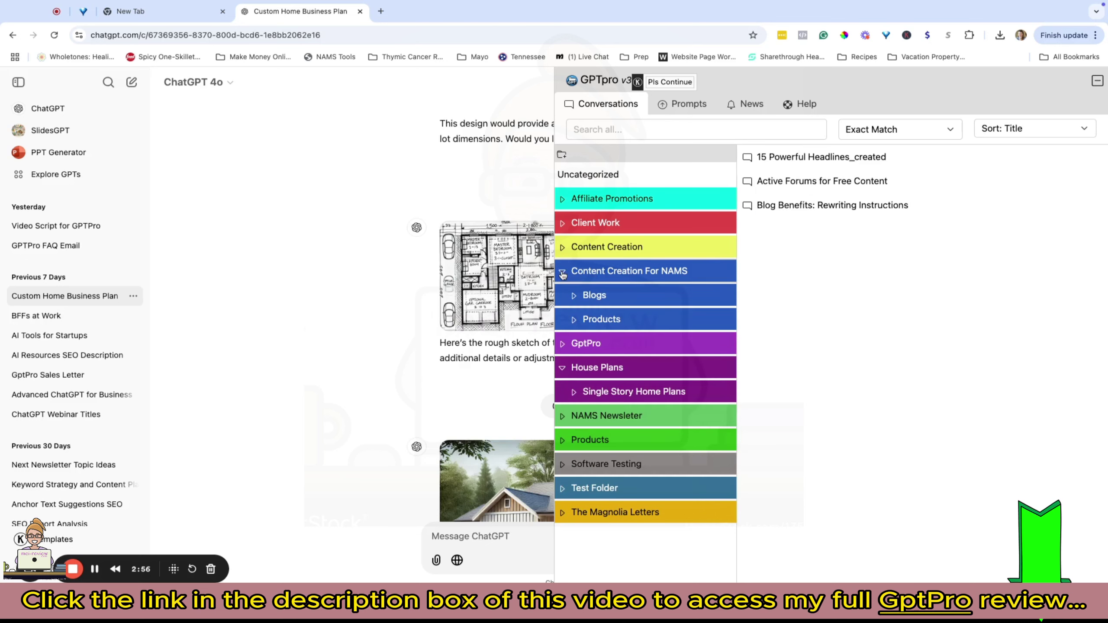
{"action": "left_click", "coordinate": [564, 274]}
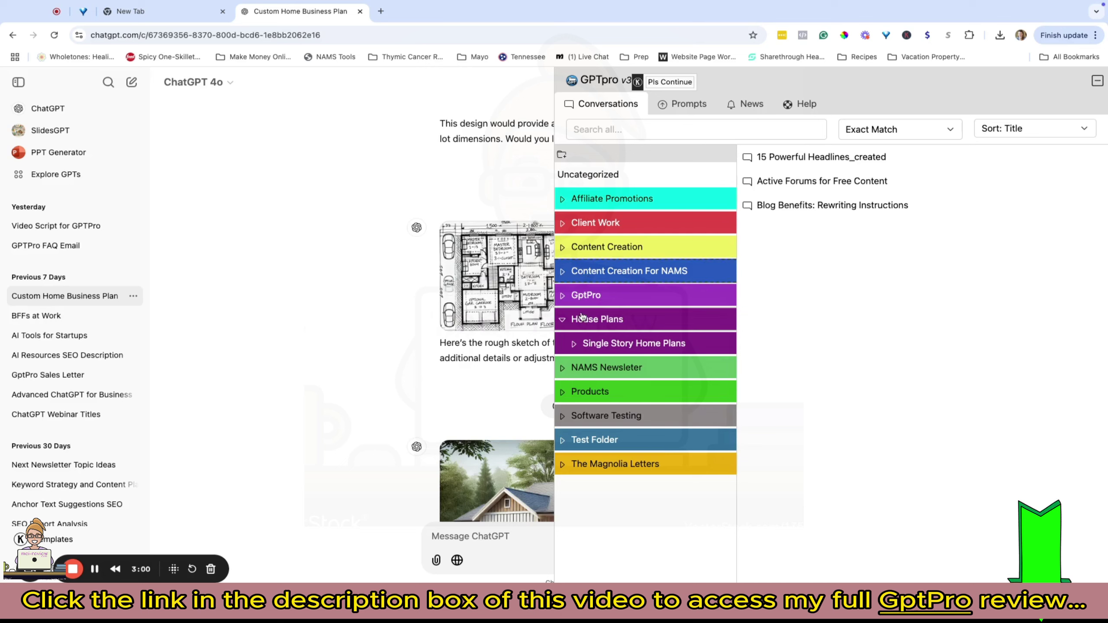
{"action": "left_click", "coordinate": [573, 344]}
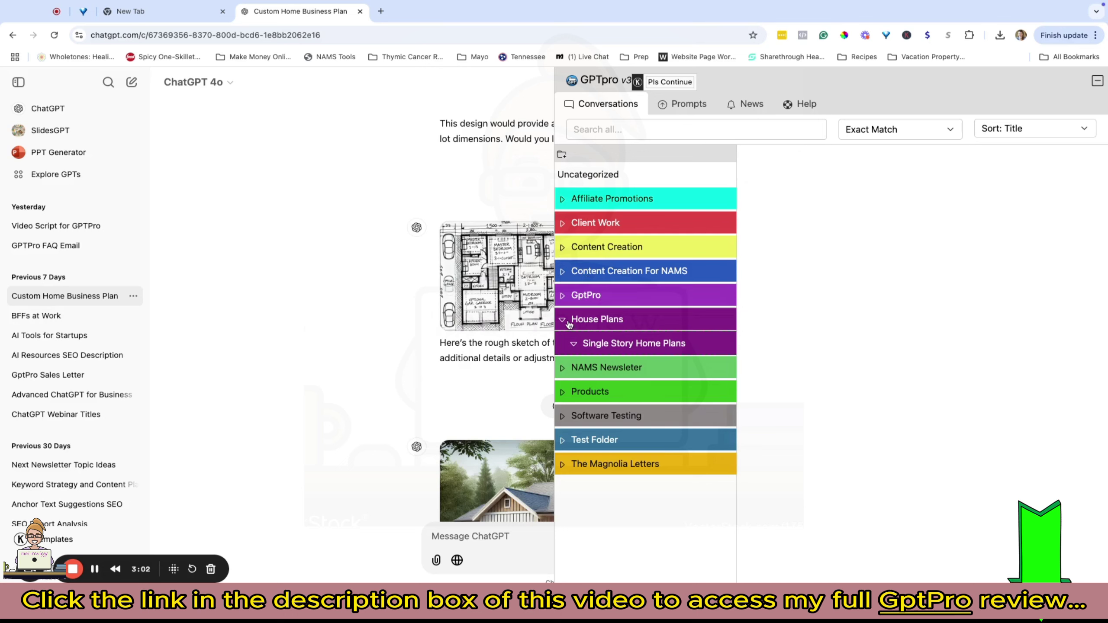
{"action": "left_click", "coordinate": [603, 176]}
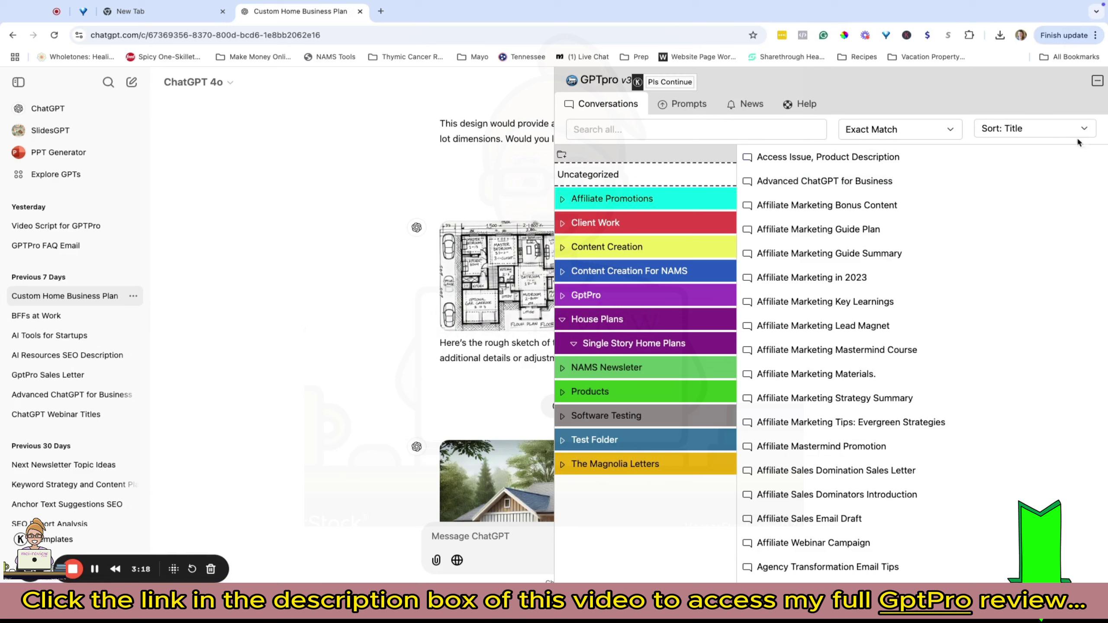
- Sort by creation date and file the Custom Home Business Plan chat into Single Story Home Plans
{"action": "left_click", "coordinate": [1057, 136]}
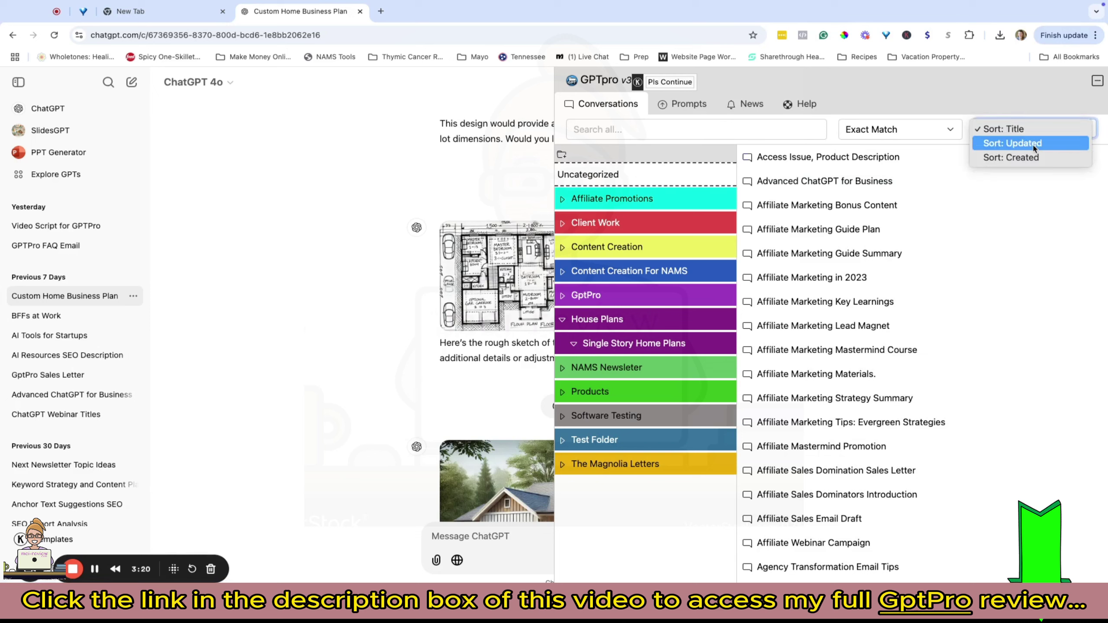
{"action": "left_click", "coordinate": [1028, 157]}
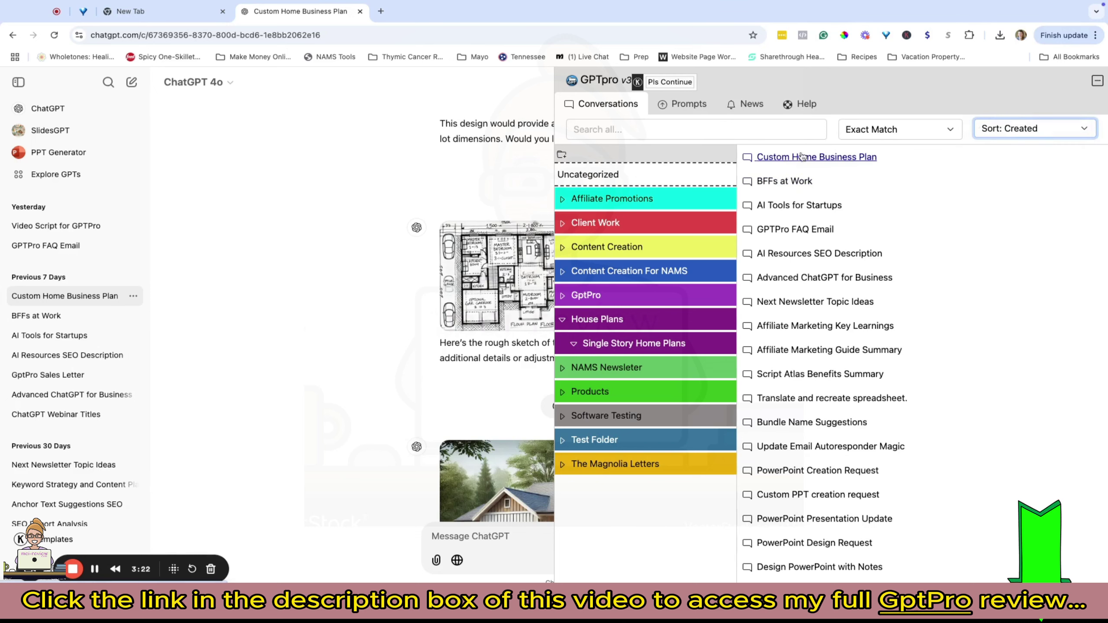
{"action": "left_click", "coordinate": [799, 159]}
{"action": "left_click_drag", "start_coordinate": [798, 161], "coordinate": [623, 345]}
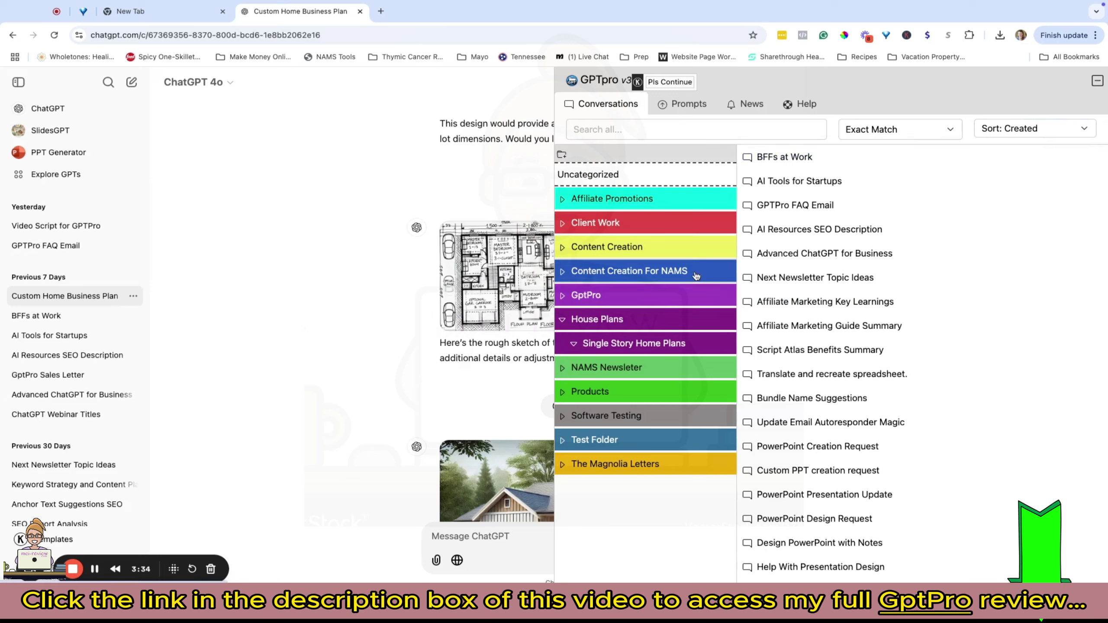
{"action": "left_click", "coordinate": [624, 345]}
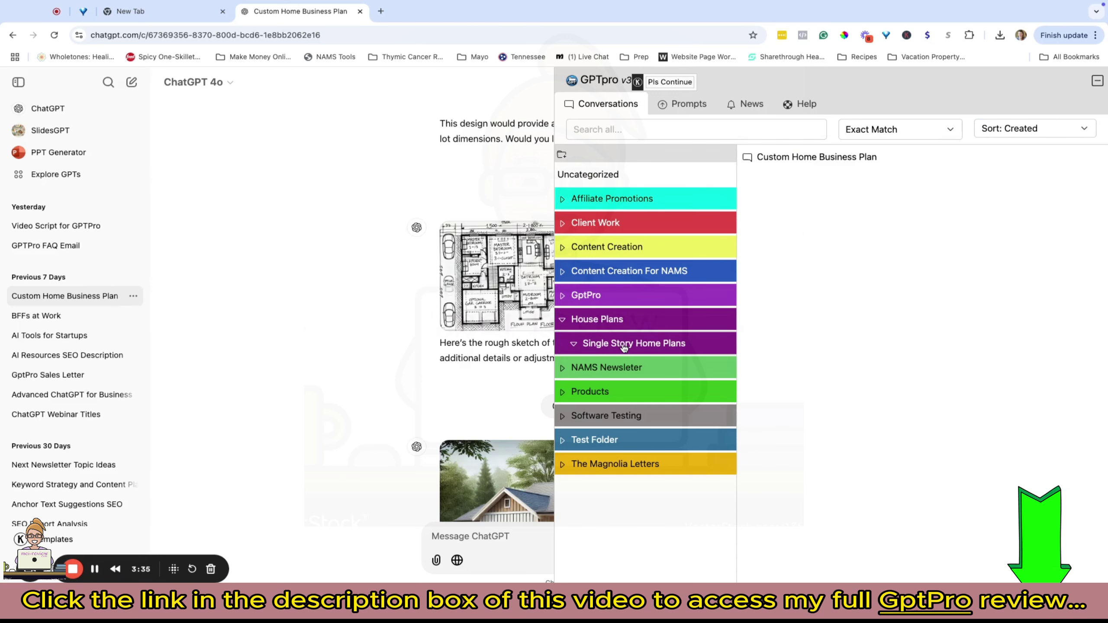
- Collapse House Plans and list Uncategorized conversations sorted by creation date
{"action": "left_click", "coordinate": [573, 345]}
{"action": "left_click", "coordinate": [563, 321]}
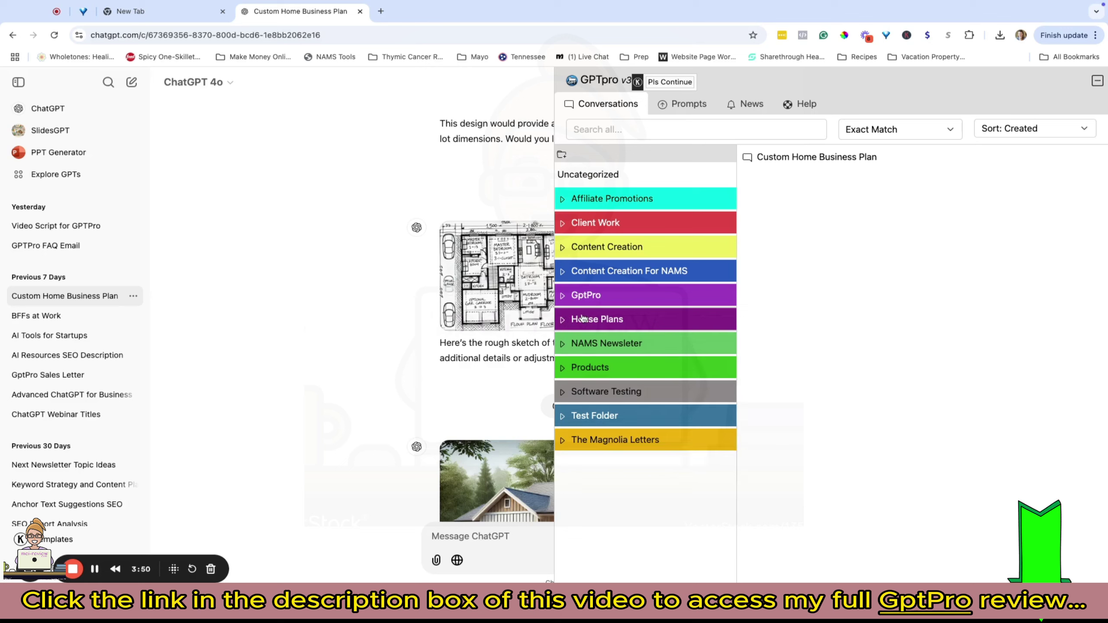
{"action": "left_click", "coordinate": [805, 104]}
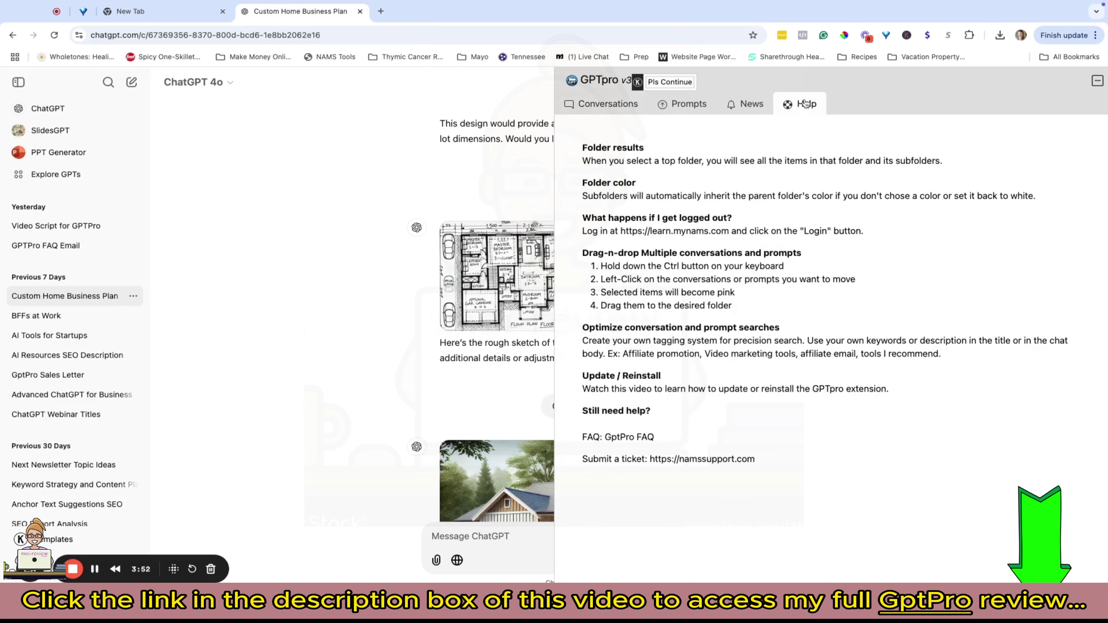
{"action": "left_click", "coordinate": [595, 107]}
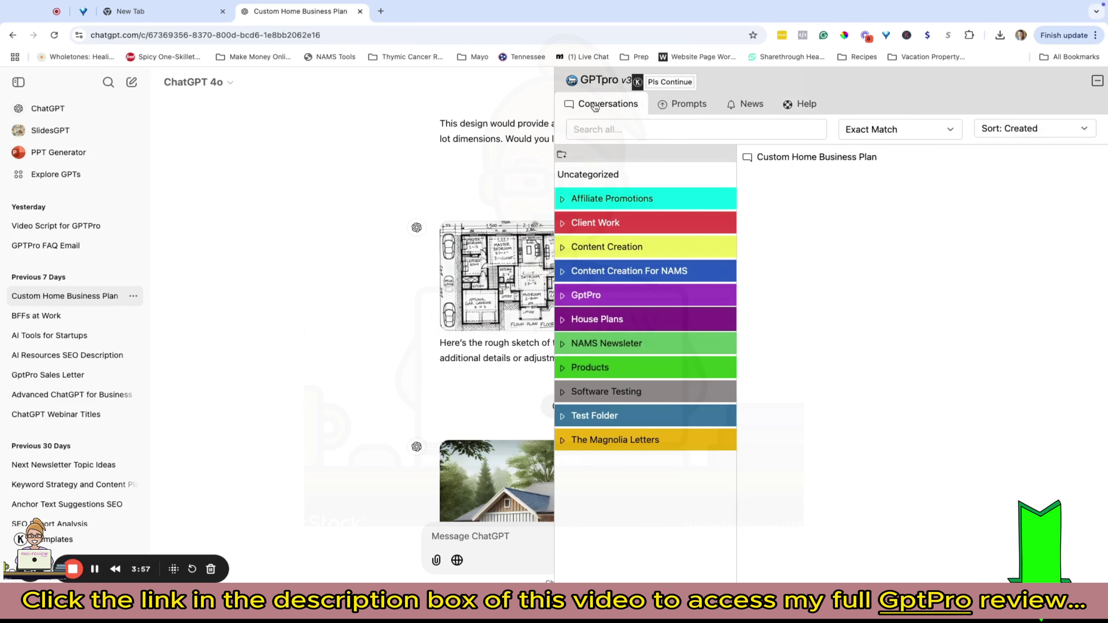
{"action": "left_click", "coordinate": [1051, 132]}
{"action": "left_click", "coordinate": [1003, 131]}
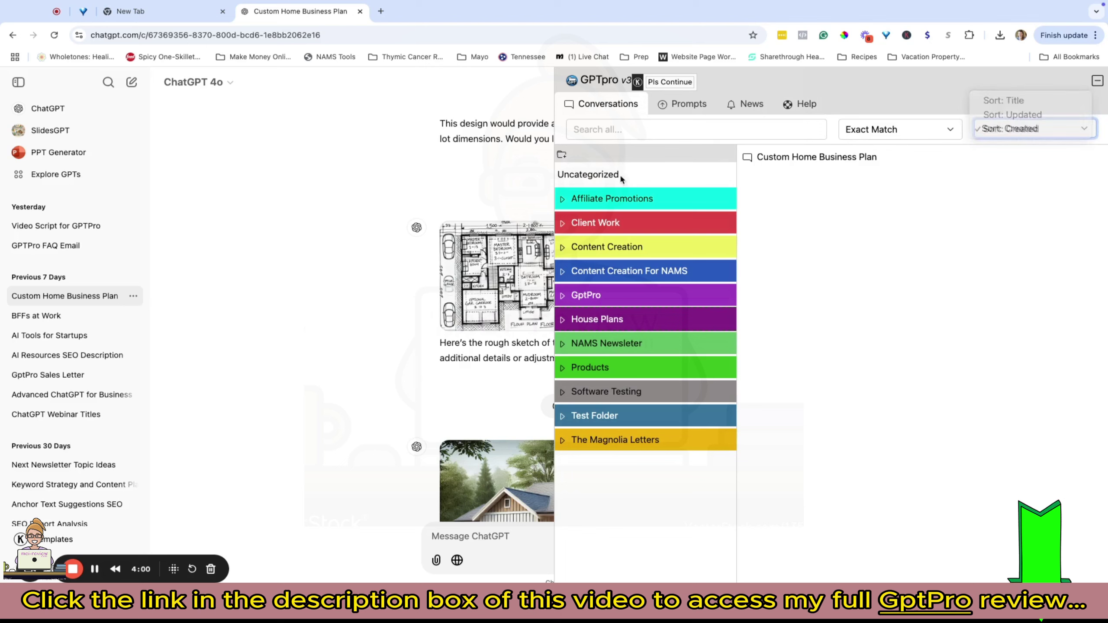
{"action": "left_click", "coordinate": [606, 178]}
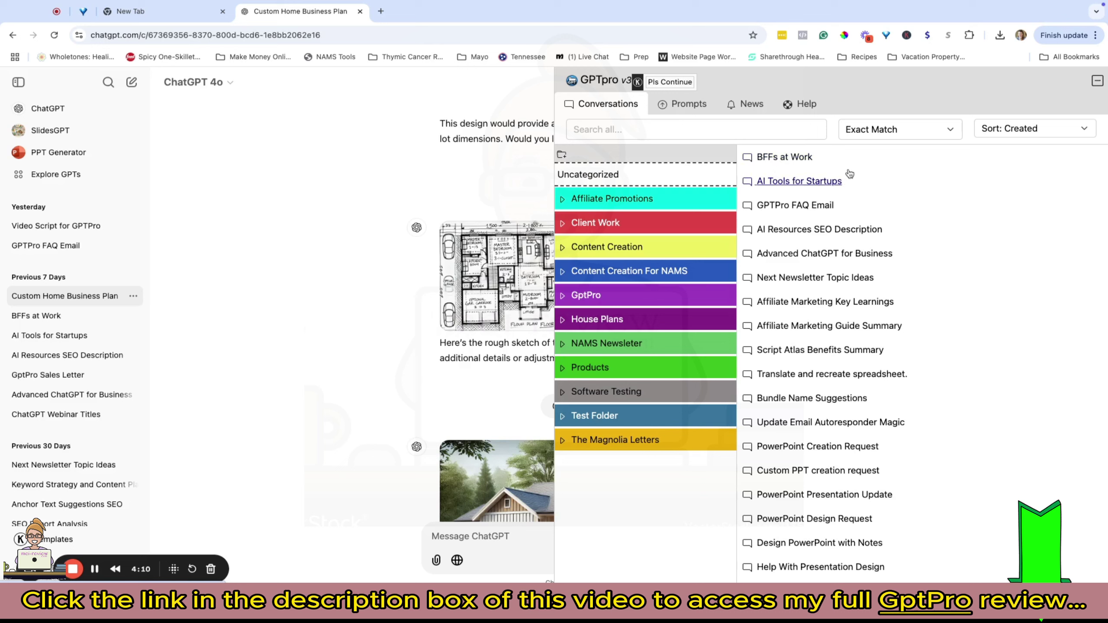
- Search all conversations for 'New Ch' using fuzzy matching
{"action": "left_click", "coordinate": [722, 131]}
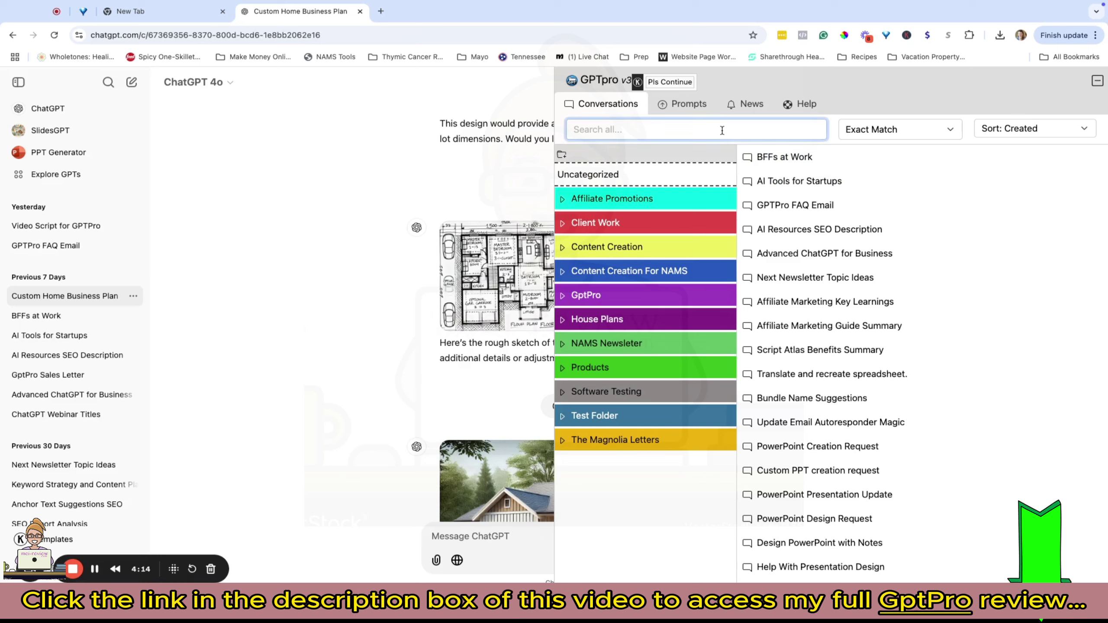
{"action": "type", "text": "New Chat"}
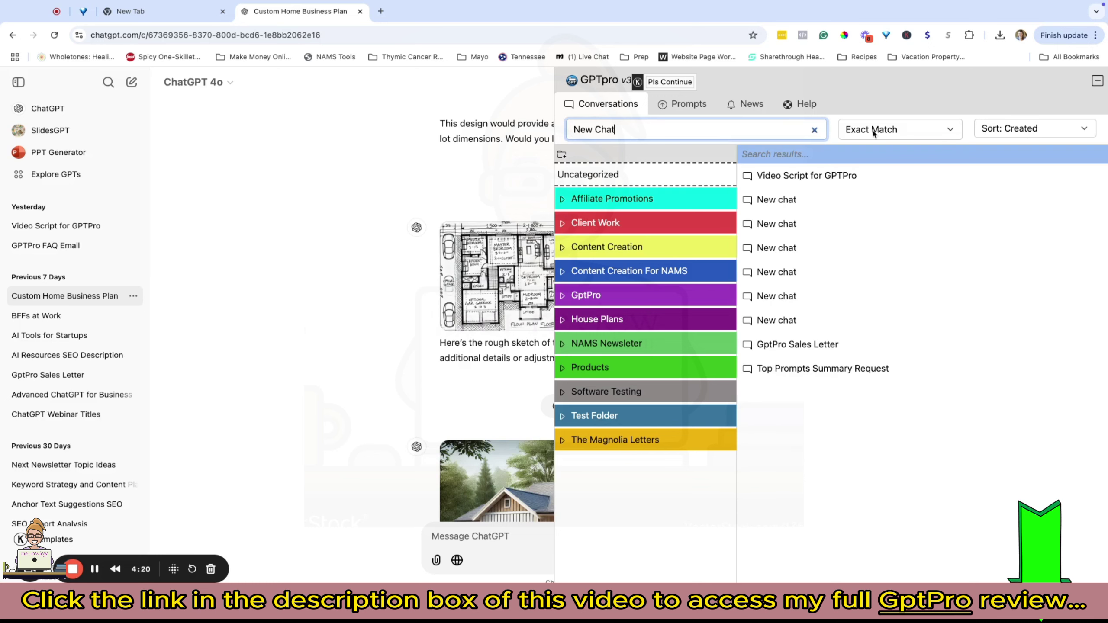
{"action": "left_click", "coordinate": [902, 131]}
{"action": "left_click", "coordinate": [888, 114]}
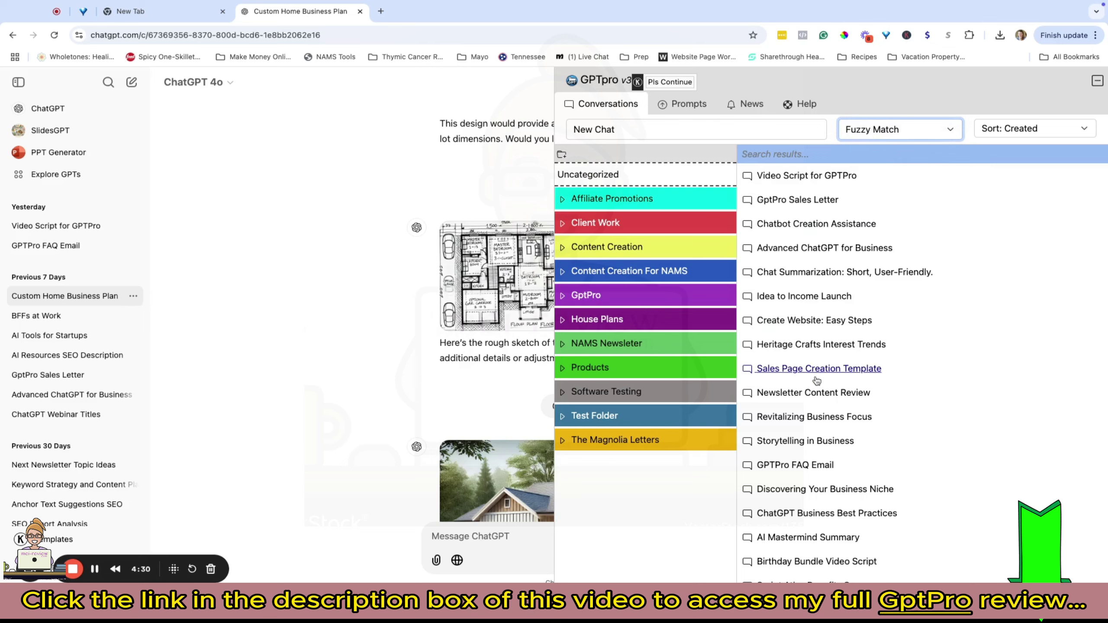
{"action": "scroll", "coordinate": [817, 381], "scroll_direction": "down", "scroll_amount": 3}
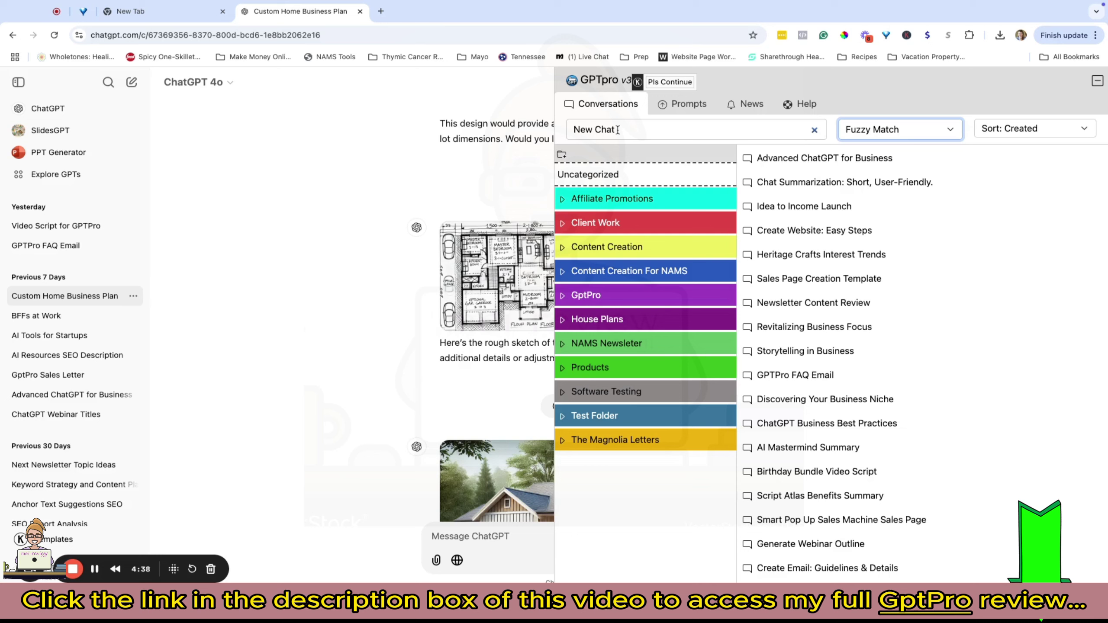
- Switch back to exact matching, open a New chat result, then clear the search
{"action": "left_click", "coordinate": [904, 128]}
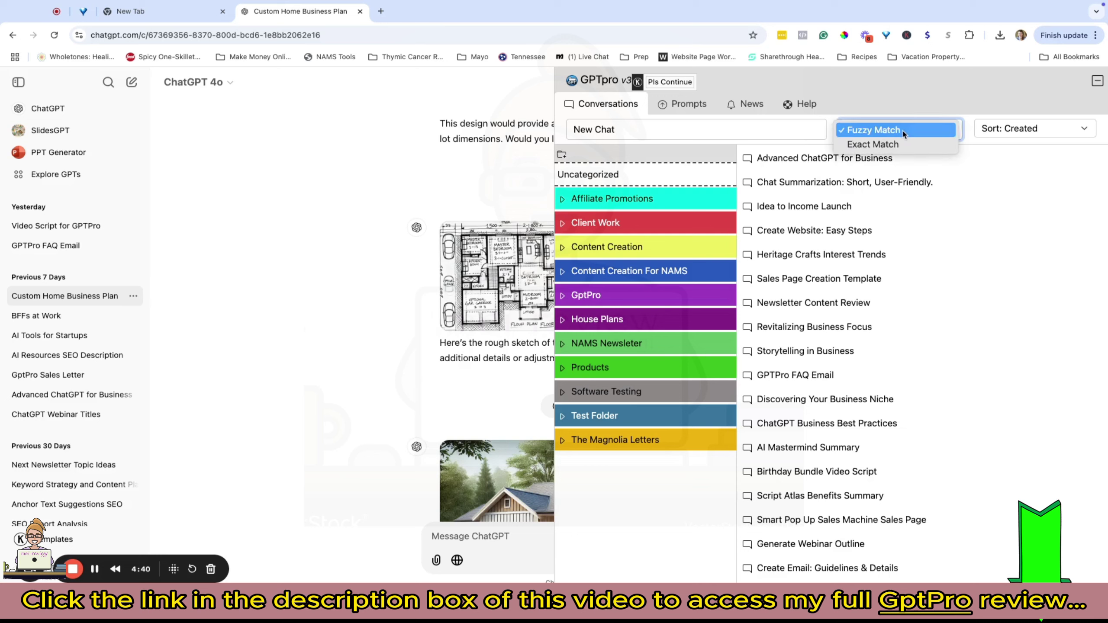
{"action": "left_click", "coordinate": [888, 144]}
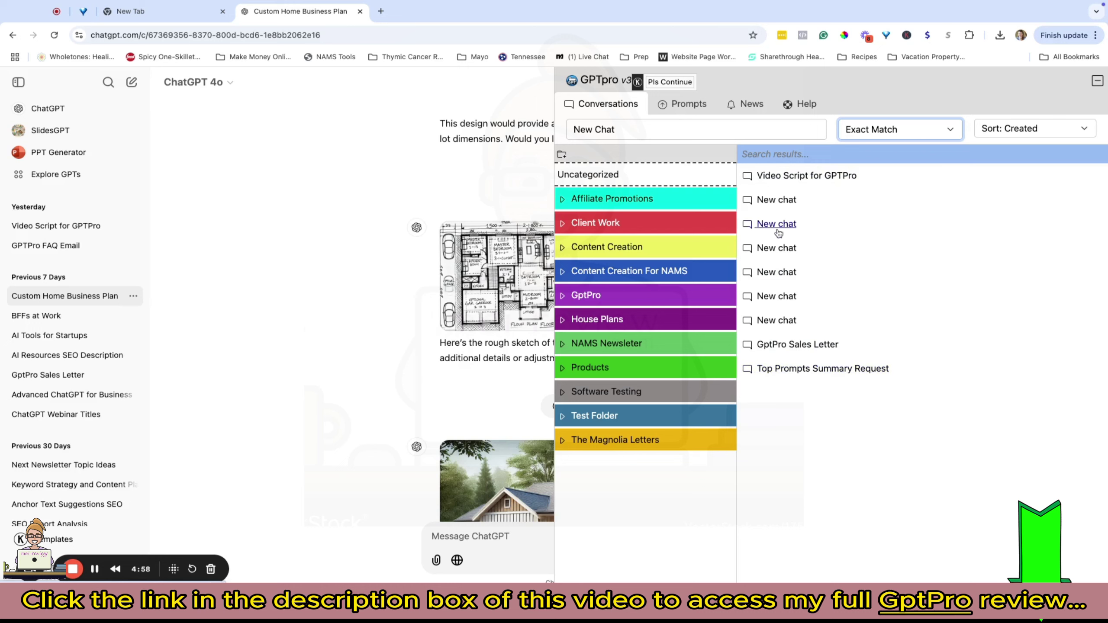
{"action": "left_click", "coordinate": [776, 321]}
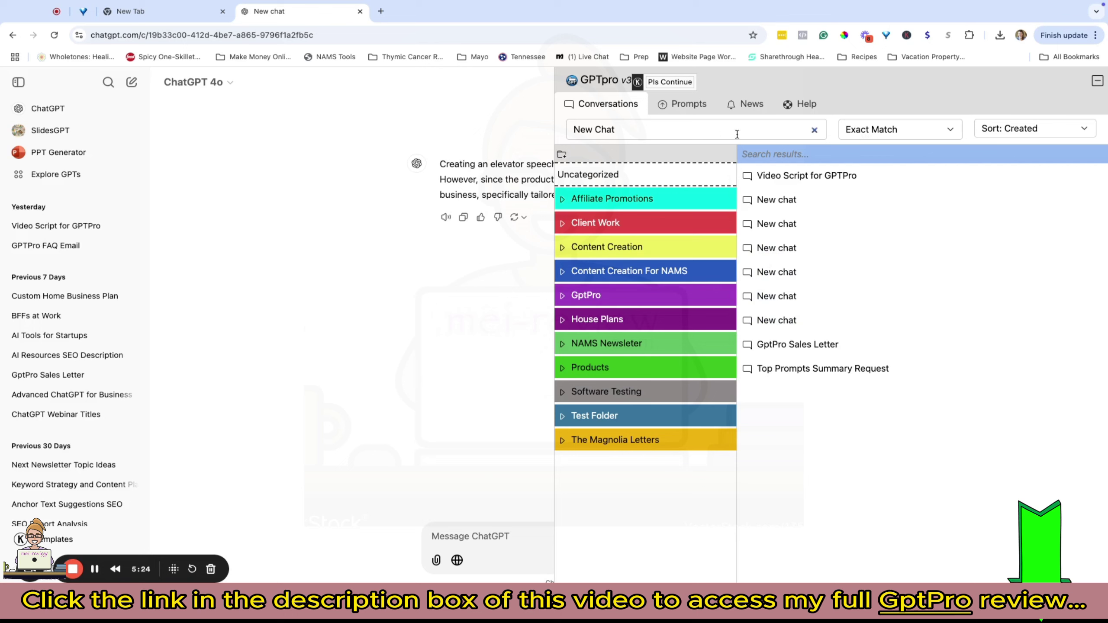
{"action": "left_click", "coordinate": [814, 130]}
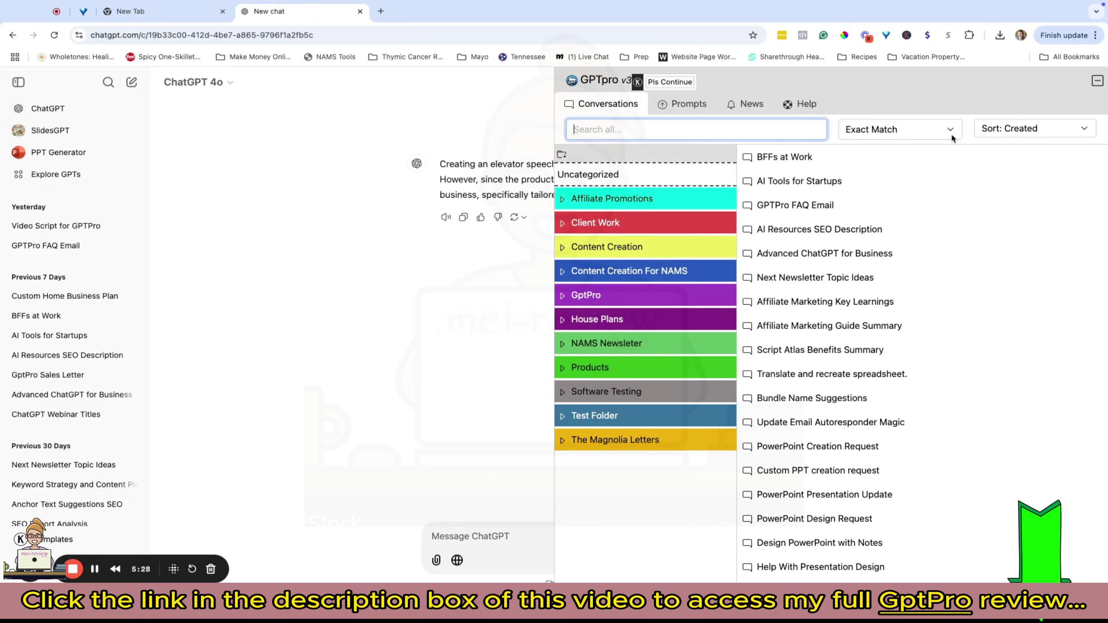
- Show the saved prompts and read the full Buyer Persona prompt, then collapse it
{"action": "left_click", "coordinate": [679, 106]}
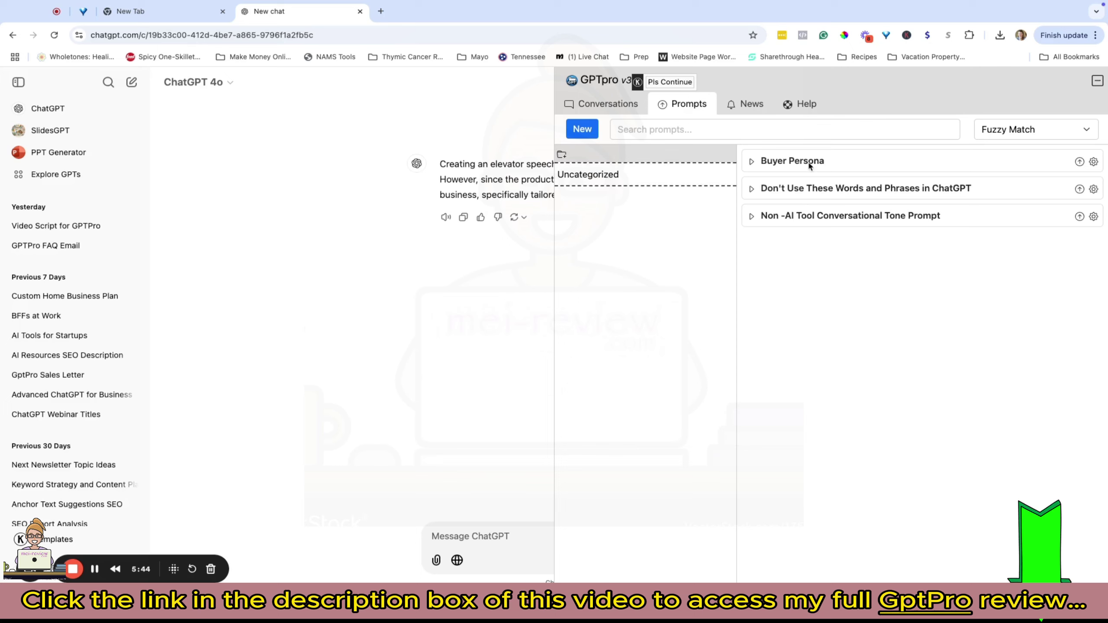
{"action": "left_click", "coordinate": [753, 163]}
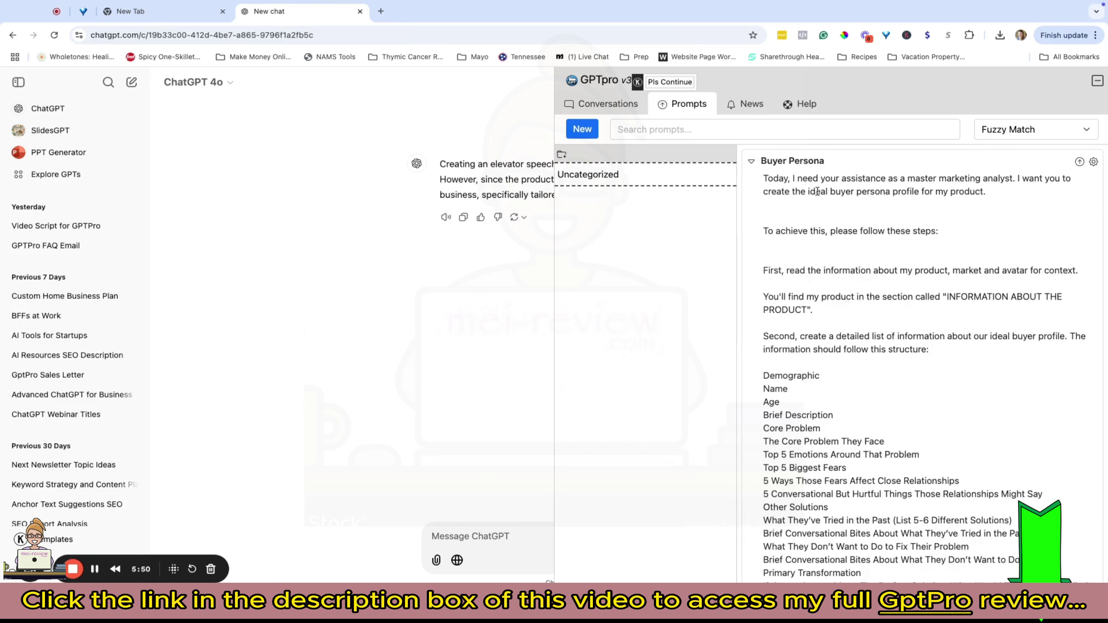
{"action": "scroll", "coordinate": [829, 305], "scroll_direction": "down", "scroll_amount": 6}
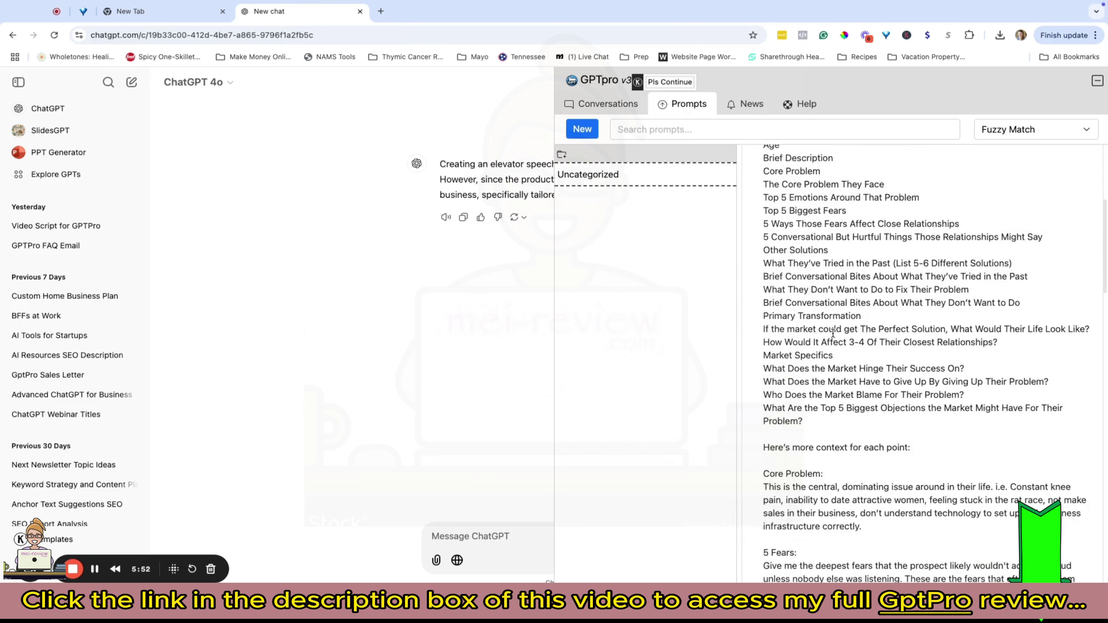
{"action": "scroll", "coordinate": [833, 332], "scroll_direction": "down", "scroll_amount": 10}
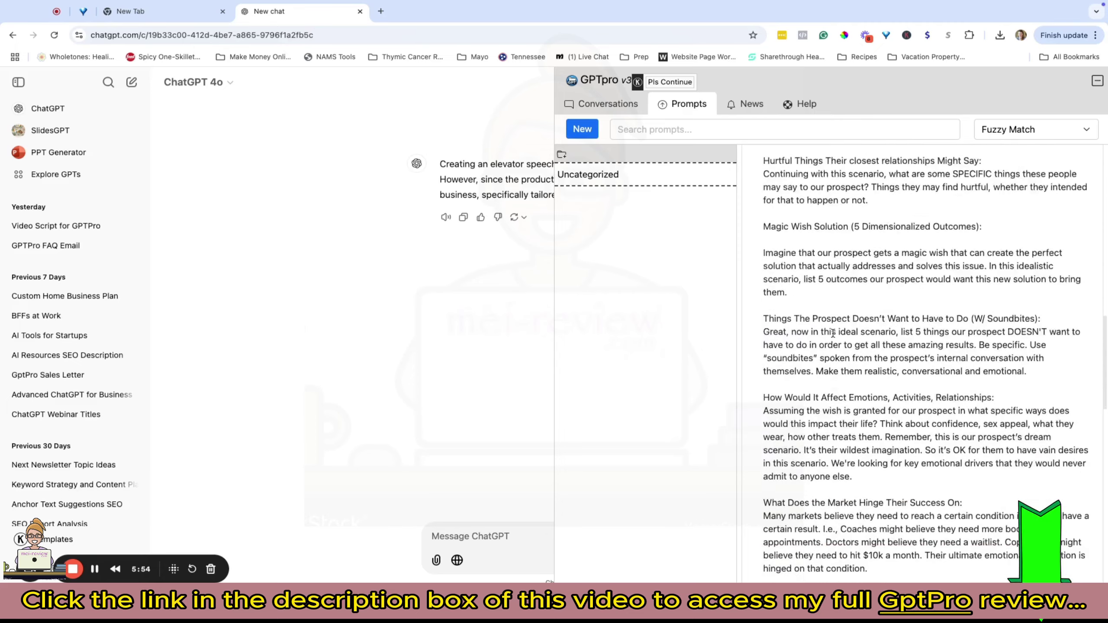
{"action": "scroll", "coordinate": [832, 333], "scroll_direction": "up", "scroll_amount": 15}
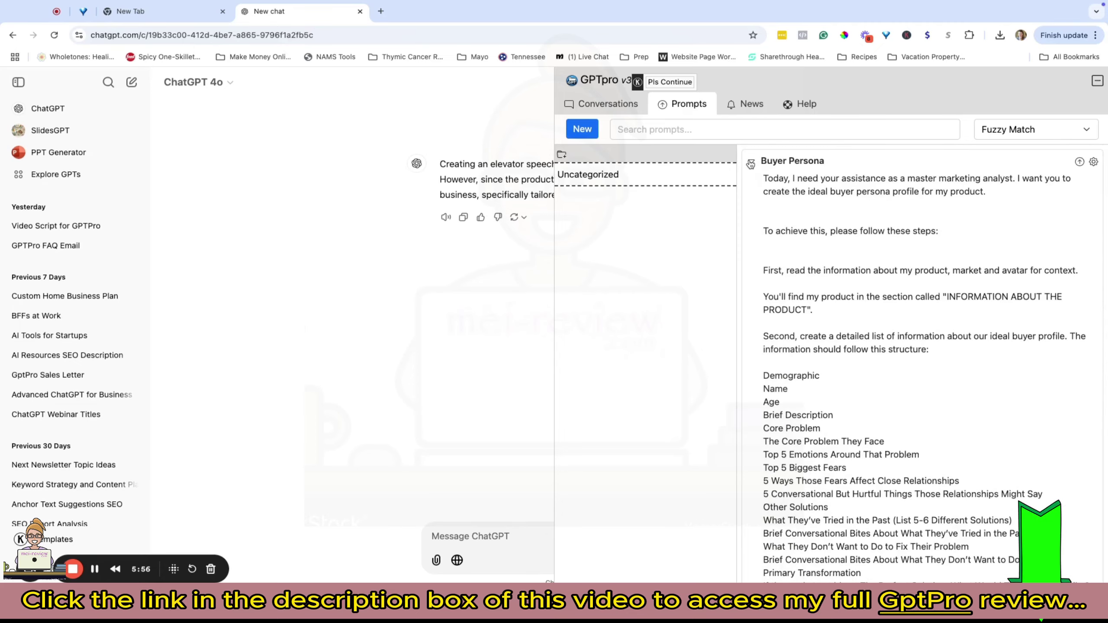
{"action": "left_click", "coordinate": [750, 164]}
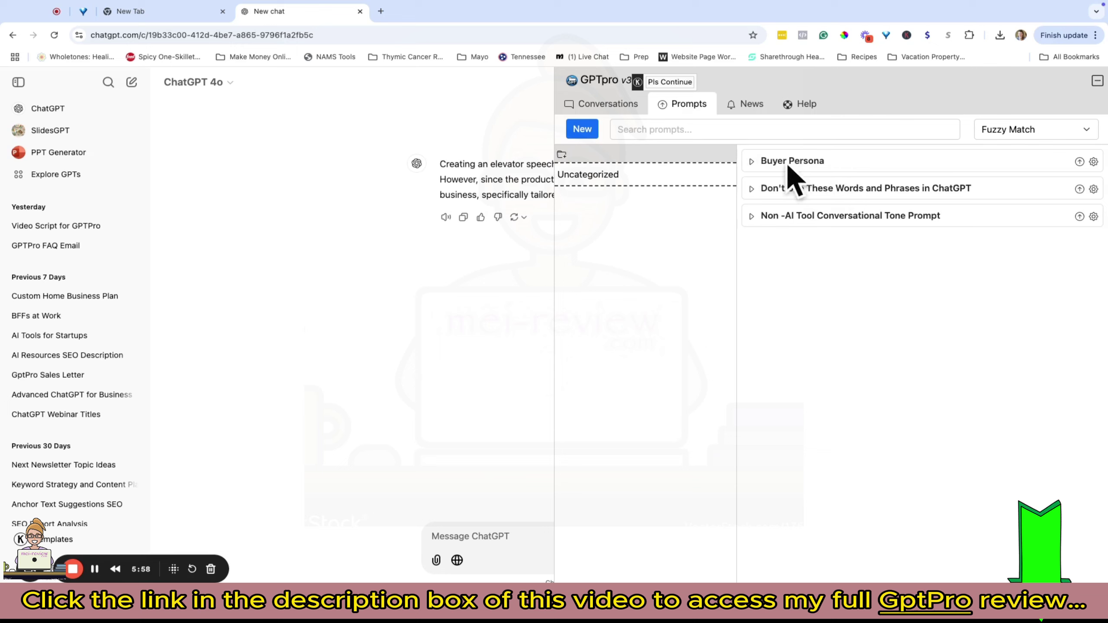
- Discard an empty new prompt and start a prompt folder named 'Customer Research'
{"action": "left_click", "coordinate": [588, 134]}
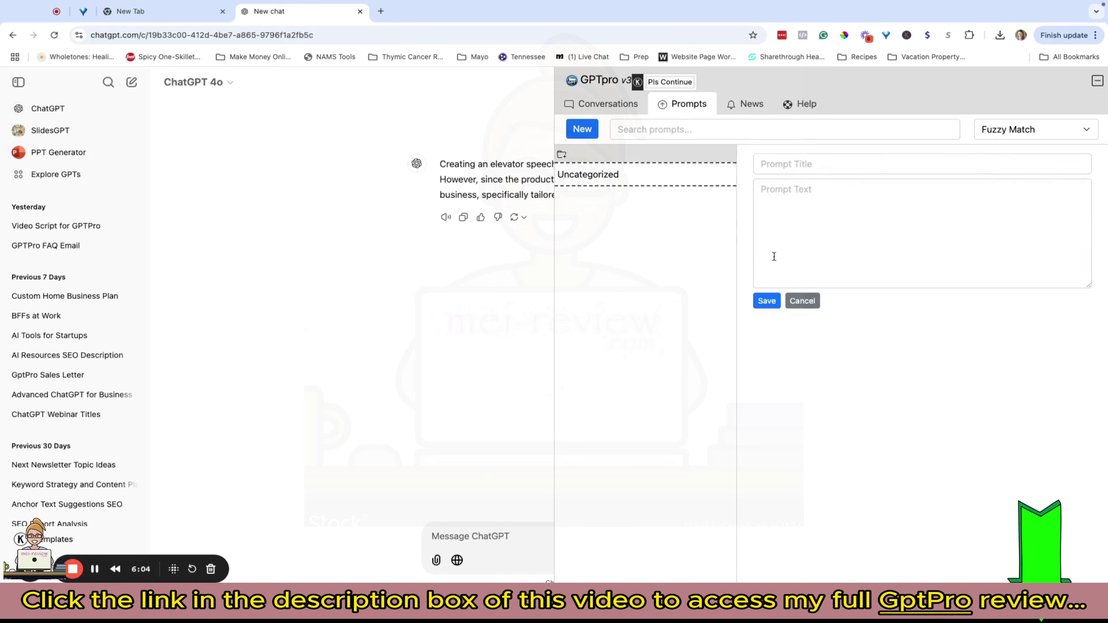
{"action": "left_click", "coordinate": [802, 301]}
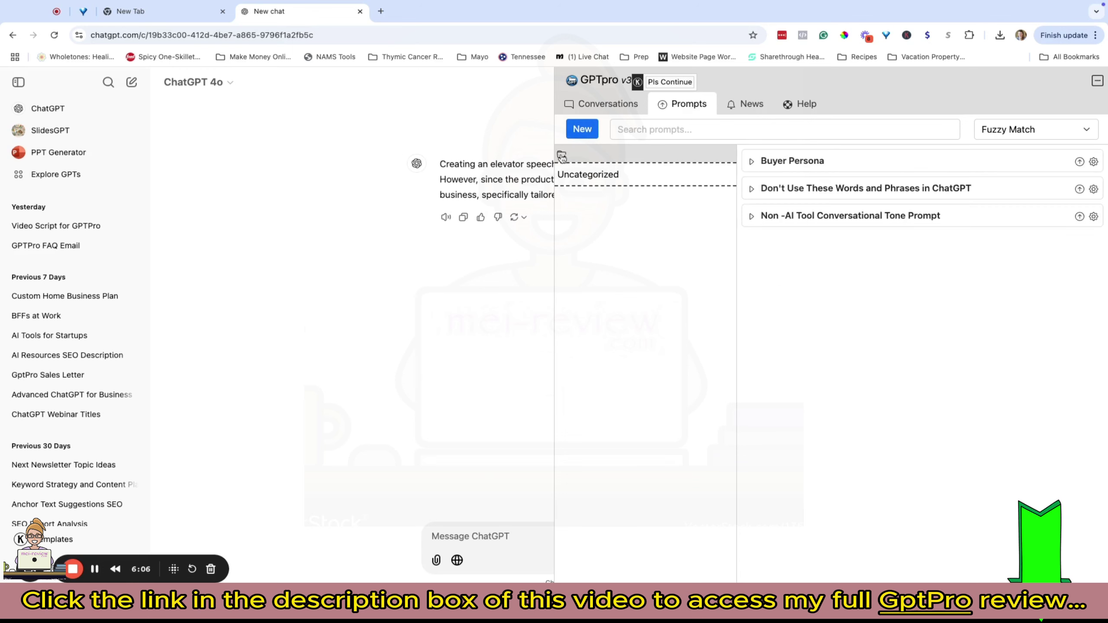
{"action": "left_click", "coordinate": [562, 155]}
{"action": "left_click", "coordinate": [580, 165]}
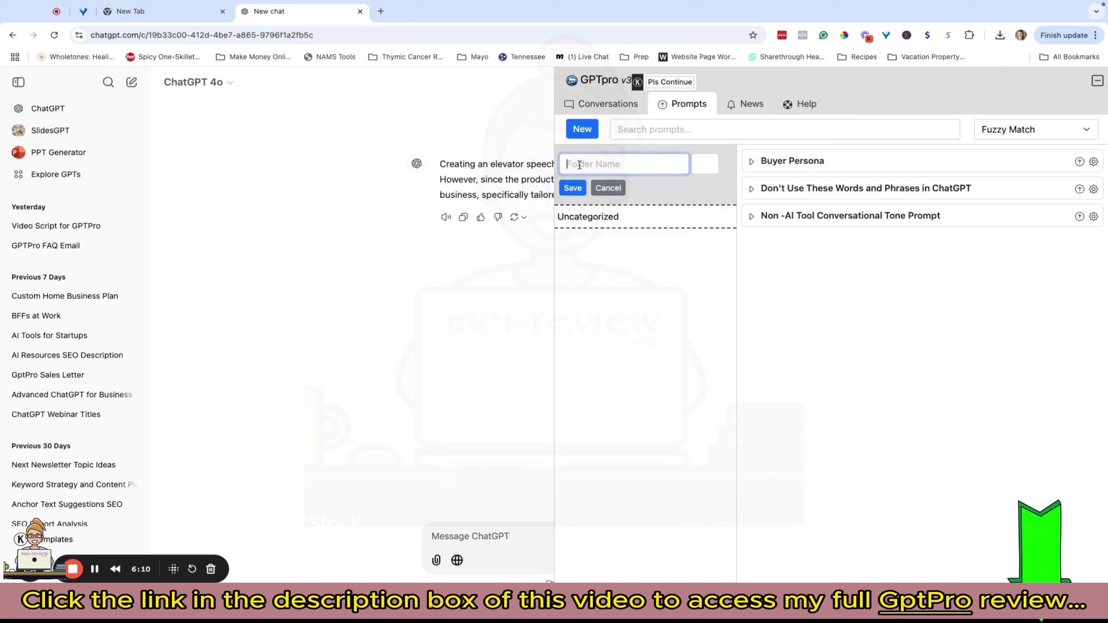
{"action": "type", "text": "Customer Research"}
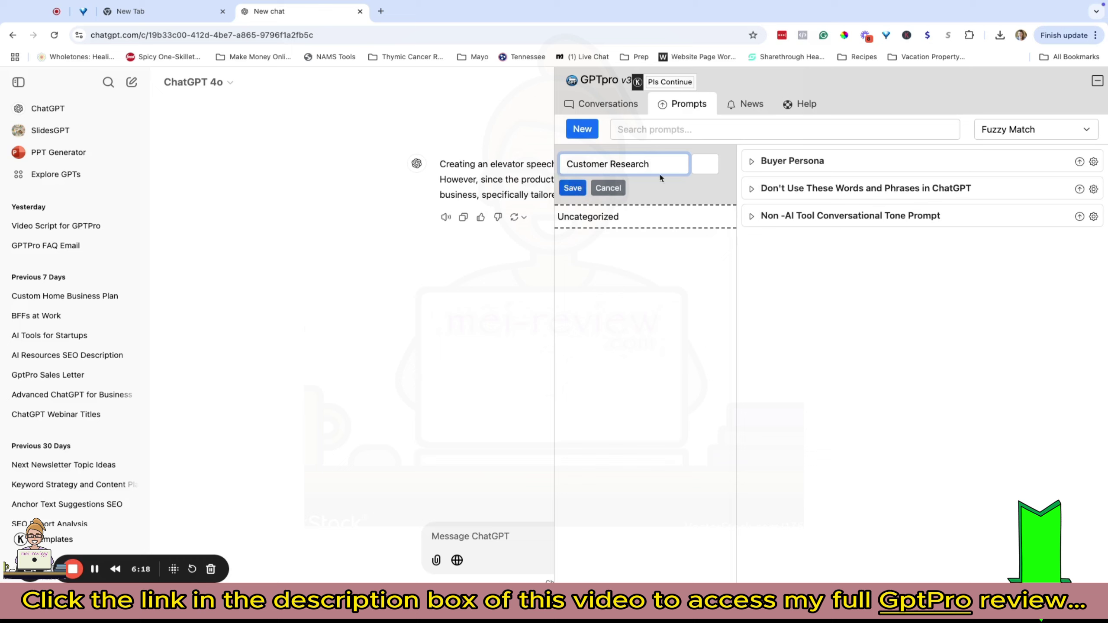
- Colour the Customer Research folder red with the eyedropper and save it
{"action": "left_click", "coordinate": [700, 168]}
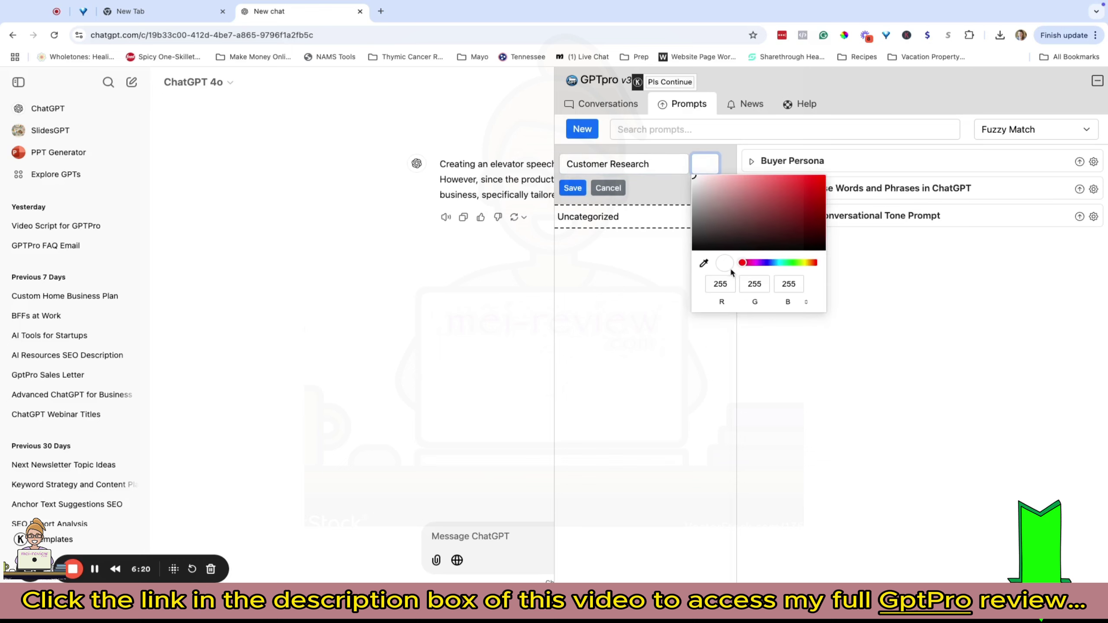
{"action": "left_click", "coordinate": [704, 263]}
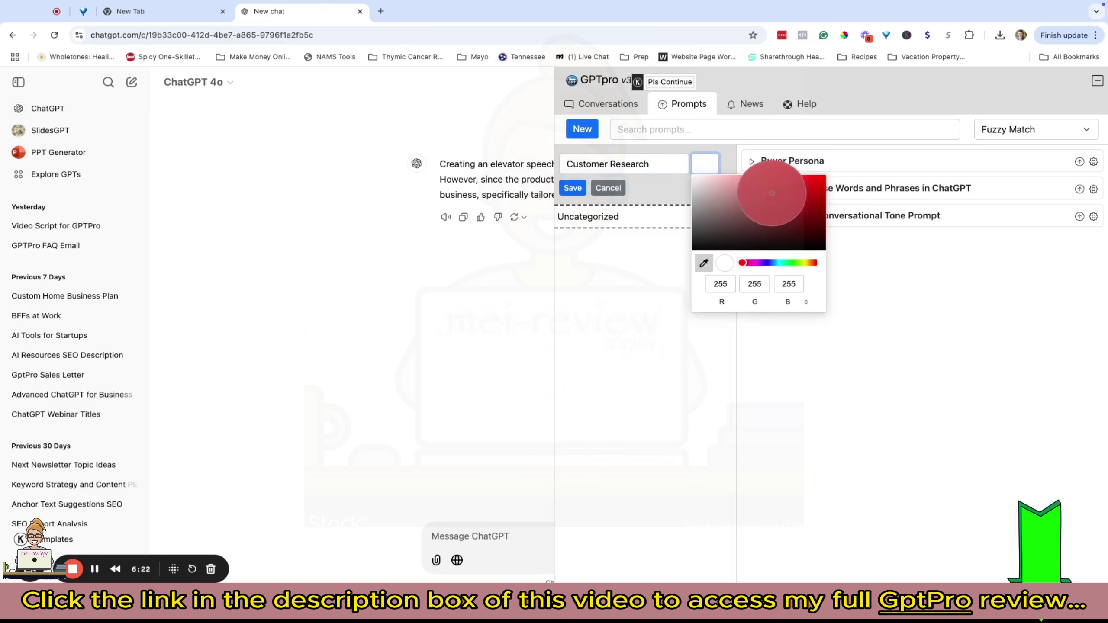
{"action": "left_click", "coordinate": [774, 192]}
{"action": "left_click", "coordinate": [573, 188]}
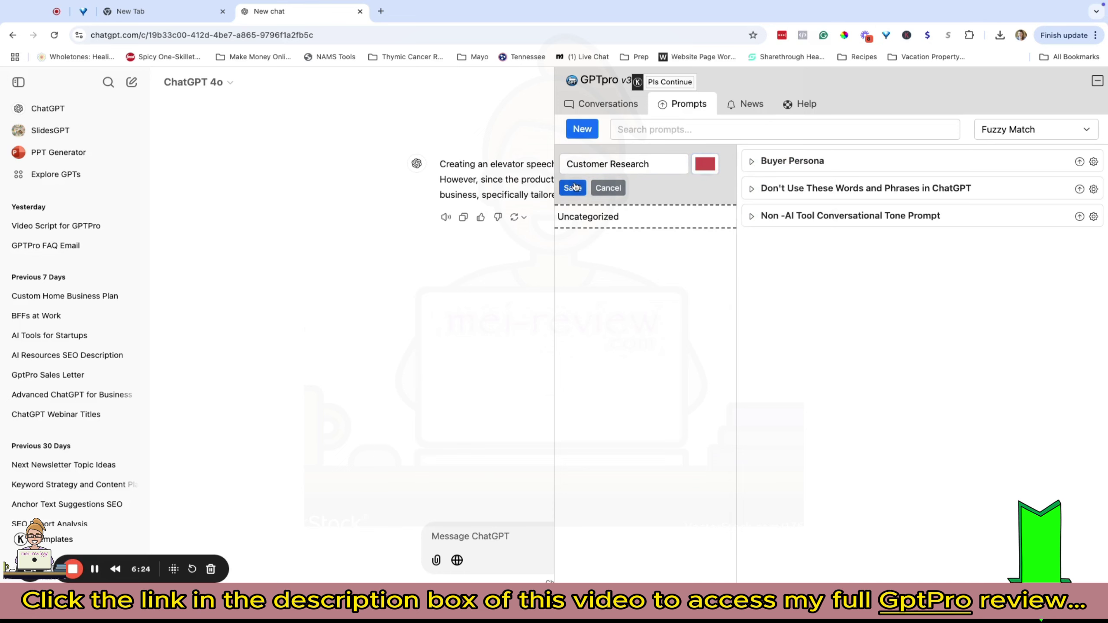
{"action": "left_click", "coordinate": [573, 188]}
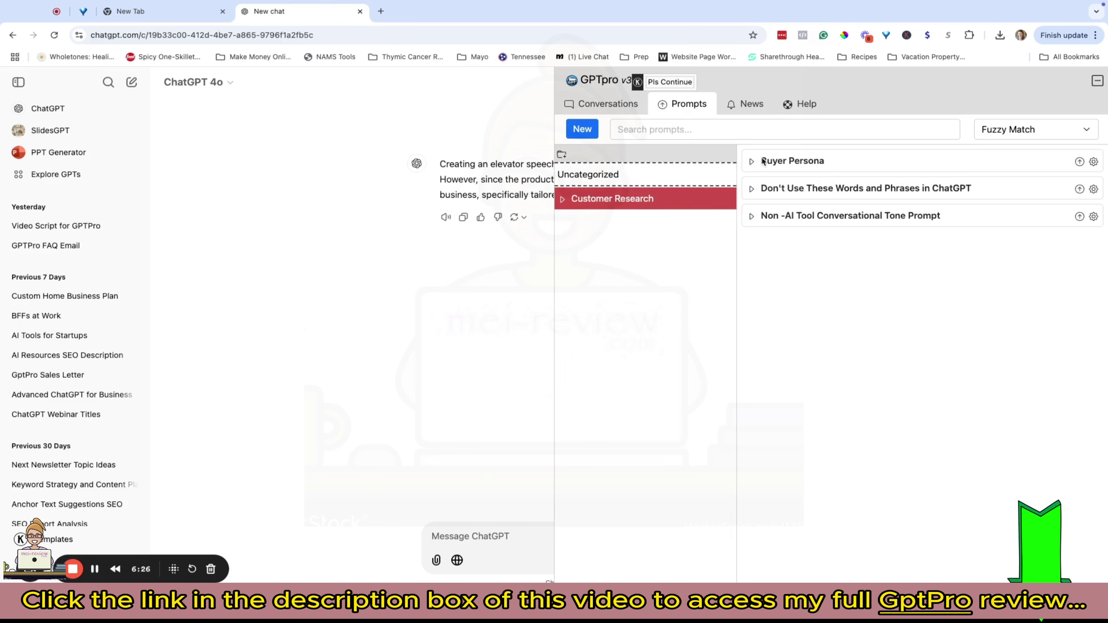
- Move Buyer Persona into Customer Research, then review it in the editor without changes
{"action": "left_click_drag", "start_coordinate": [776, 161], "coordinate": [593, 202]}
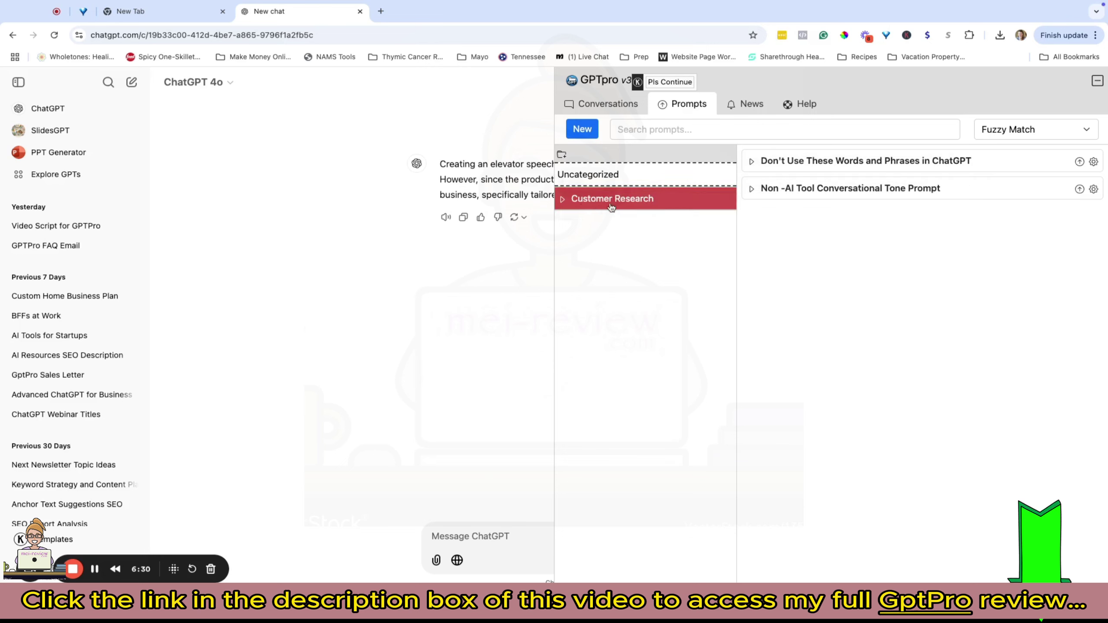
{"action": "left_click", "coordinate": [589, 202]}
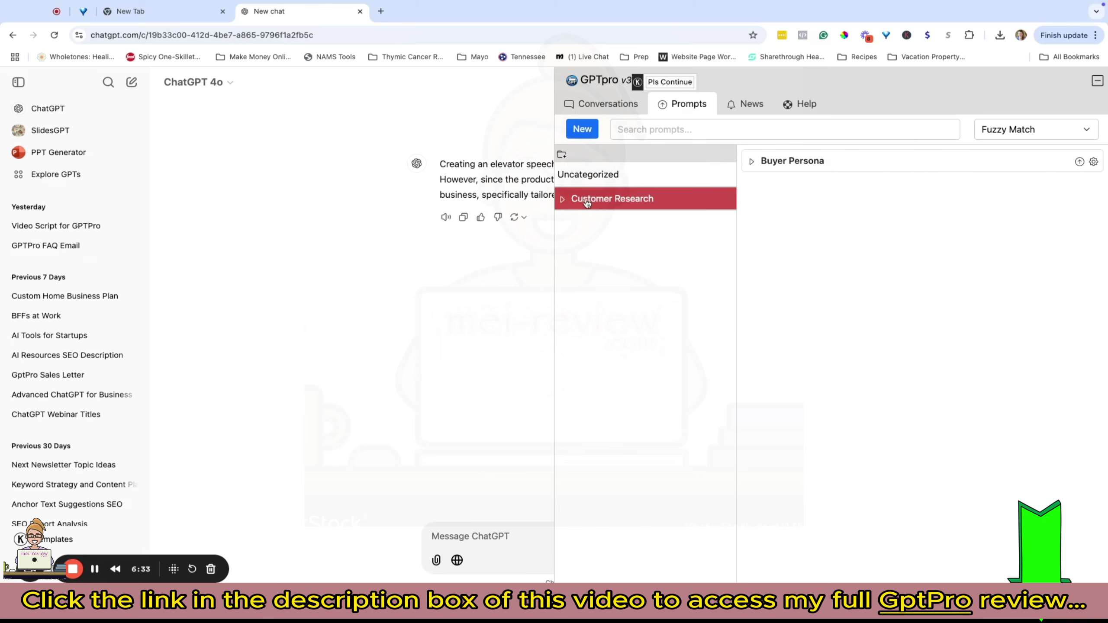
{"action": "left_click", "coordinate": [1095, 162]}
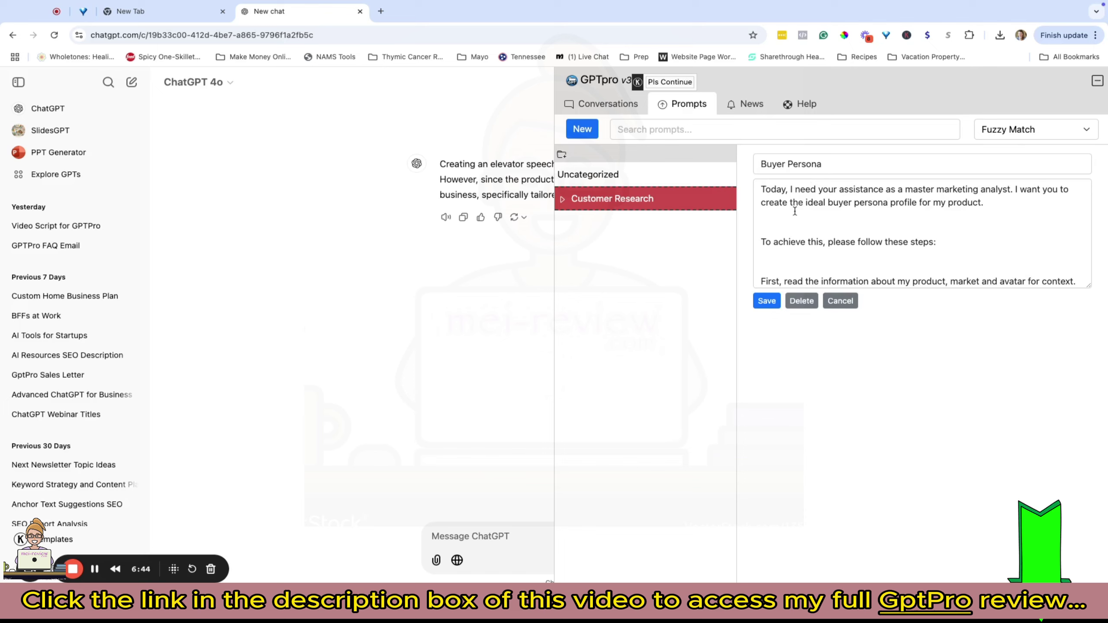
{"action": "scroll", "coordinate": [796, 213], "scroll_direction": "down", "scroll_amount": 4}
{"action": "scroll", "coordinate": [813, 226], "scroll_direction": "down", "scroll_amount": 3}
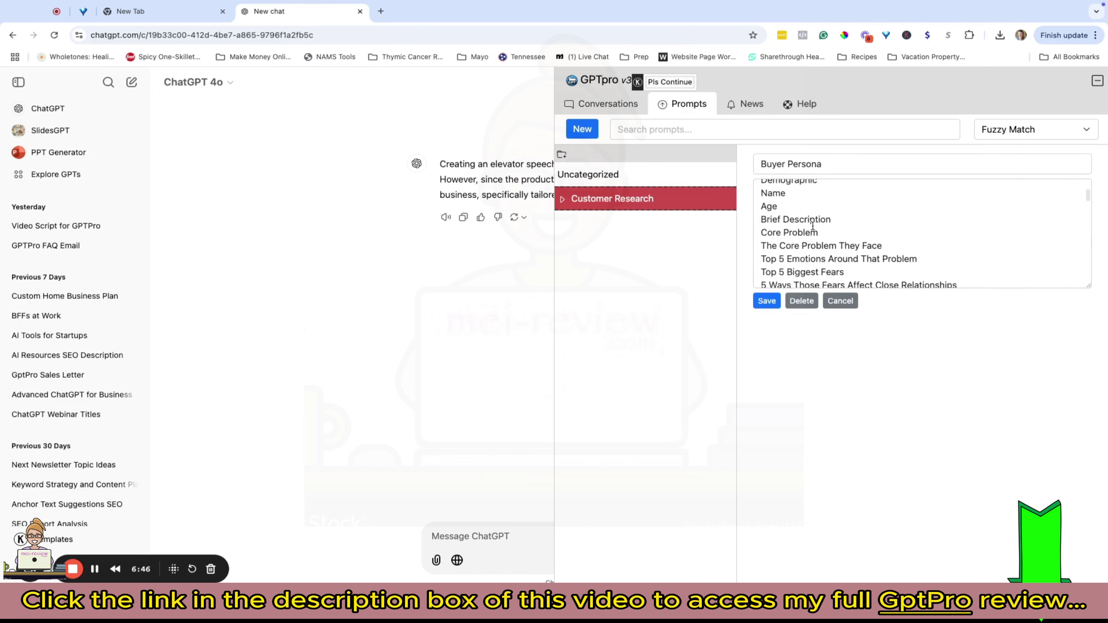
{"action": "scroll", "coordinate": [813, 225], "scroll_direction": "up", "scroll_amount": 1}
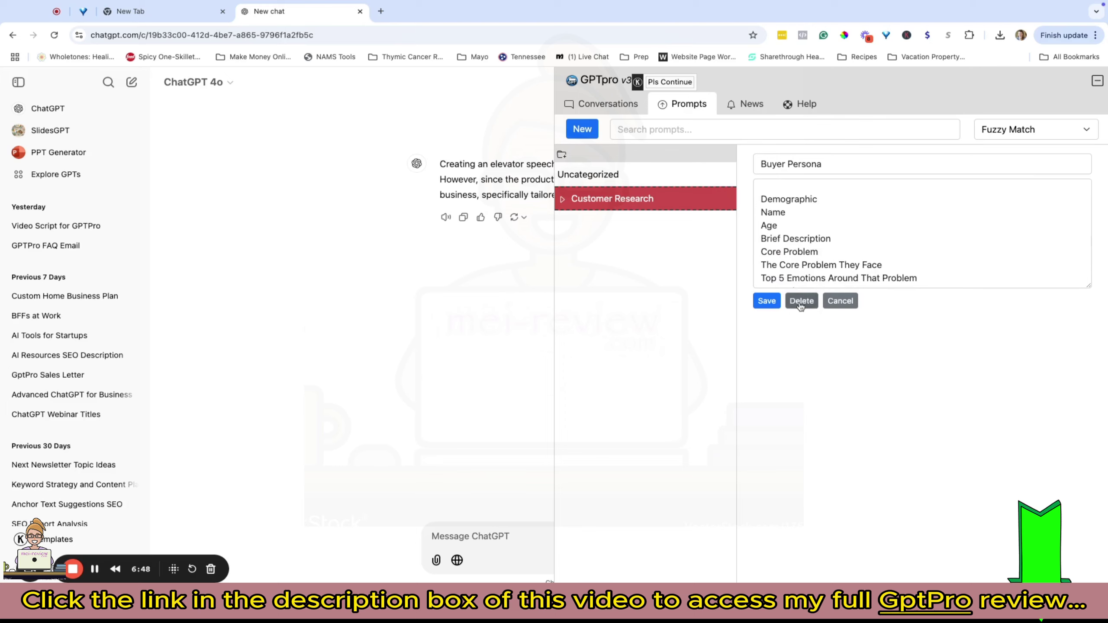
{"action": "left_click", "coordinate": [840, 302]}
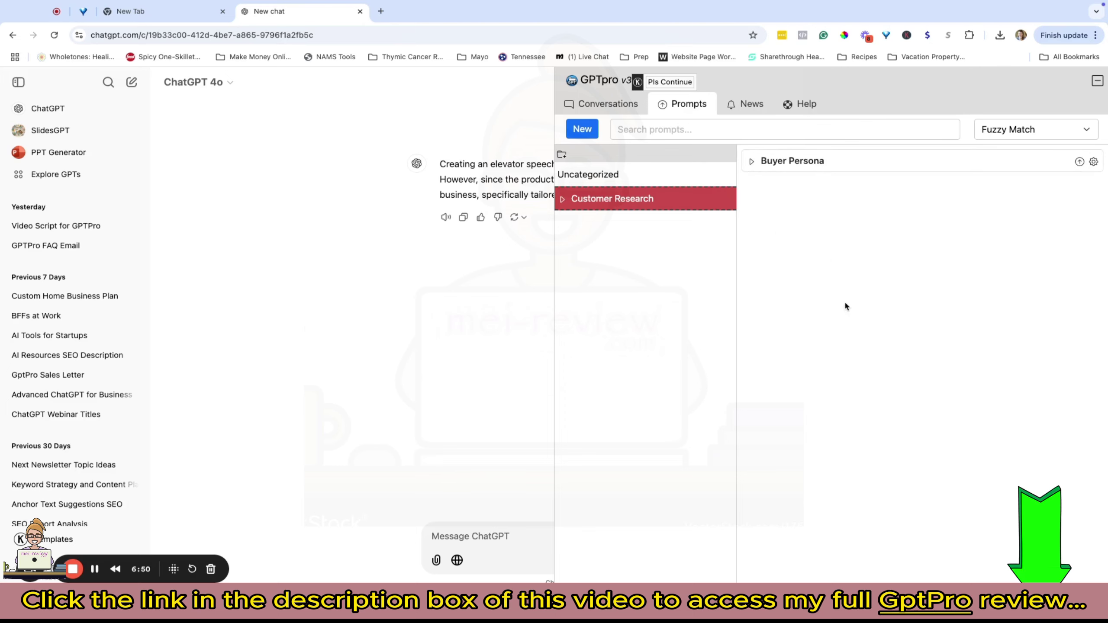
- Insert the Buyer Persona prompt into the ChatGPT message box, review it, then return to Prompts
{"action": "left_click", "coordinate": [1080, 163]}
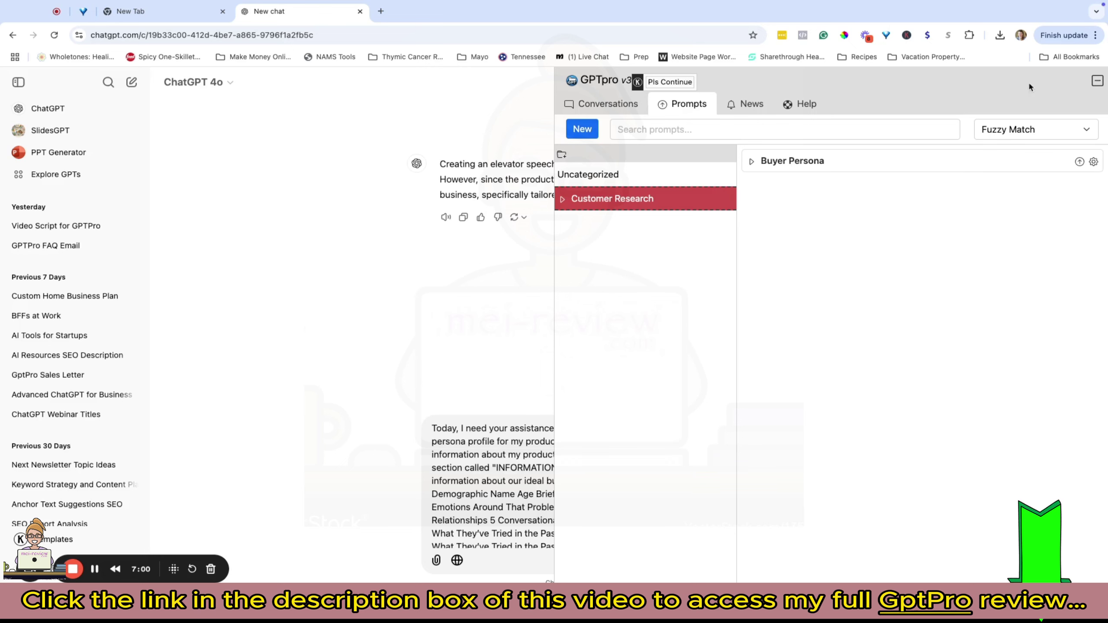
{"action": "left_click", "coordinate": [1097, 81]}
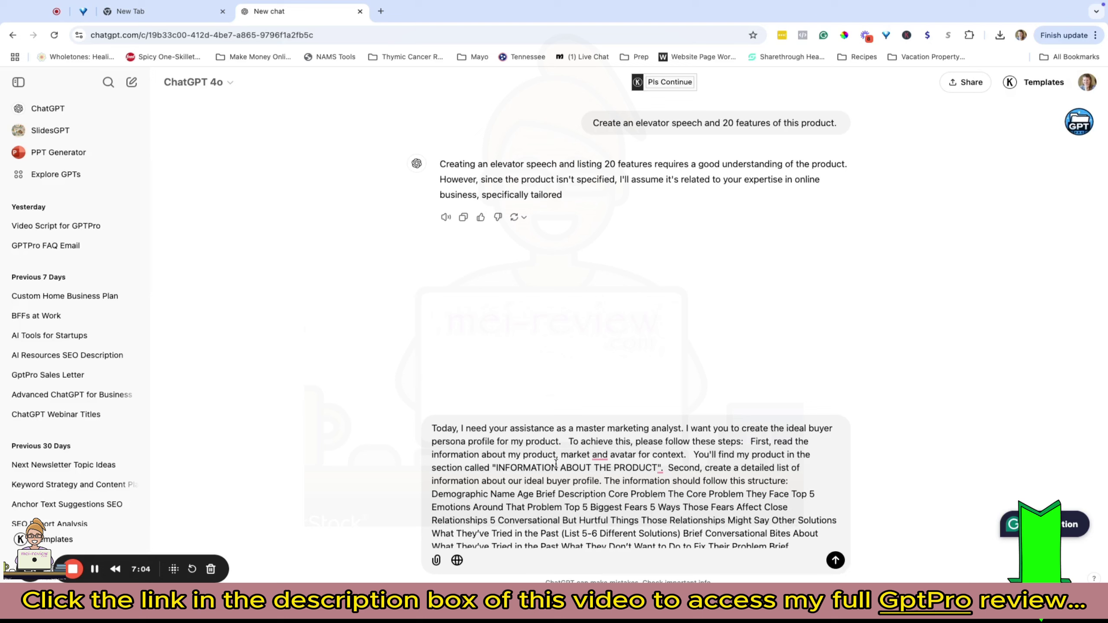
{"action": "scroll", "coordinate": [556, 463], "scroll_direction": "down", "scroll_amount": 6}
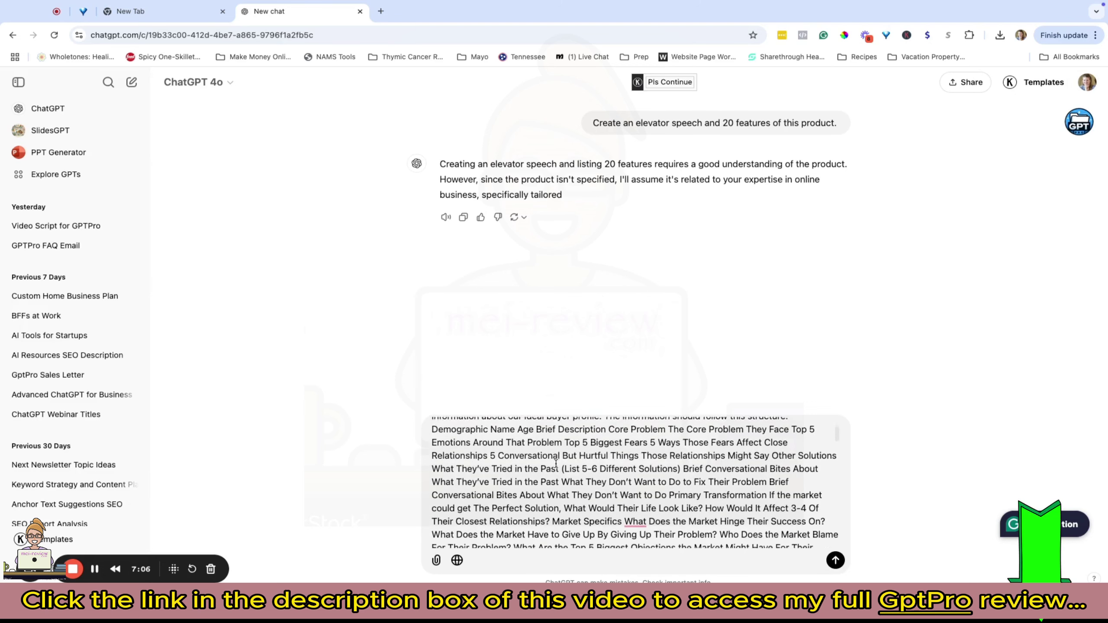
{"action": "scroll", "coordinate": [556, 464], "scroll_direction": "up", "scroll_amount": 6}
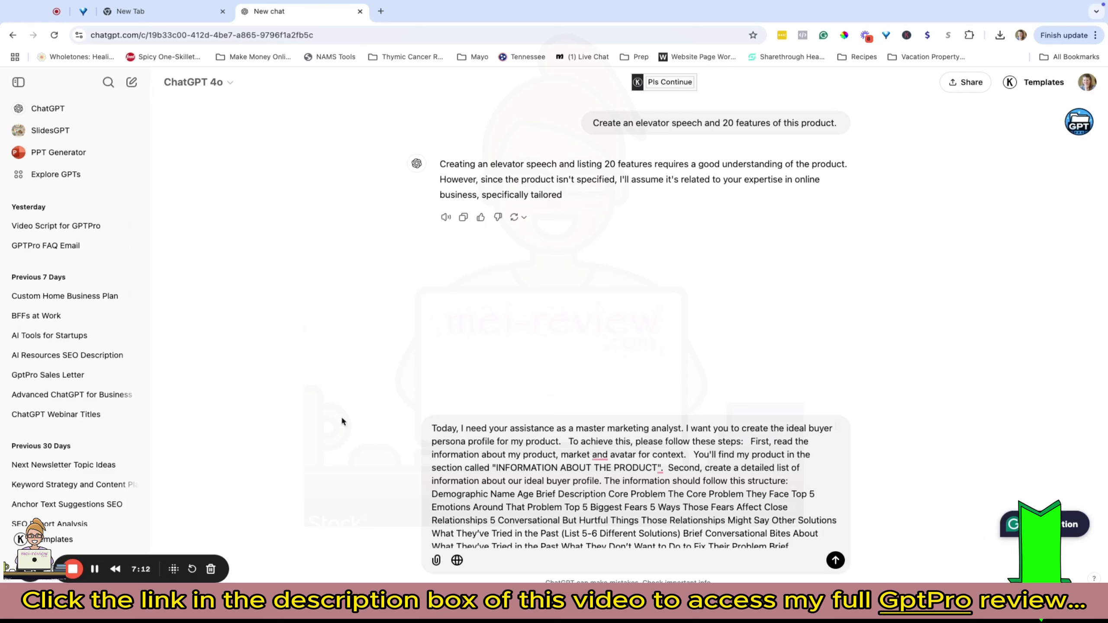
{"action": "scroll", "coordinate": [542, 486], "scroll_direction": "down", "scroll_amount": 1}
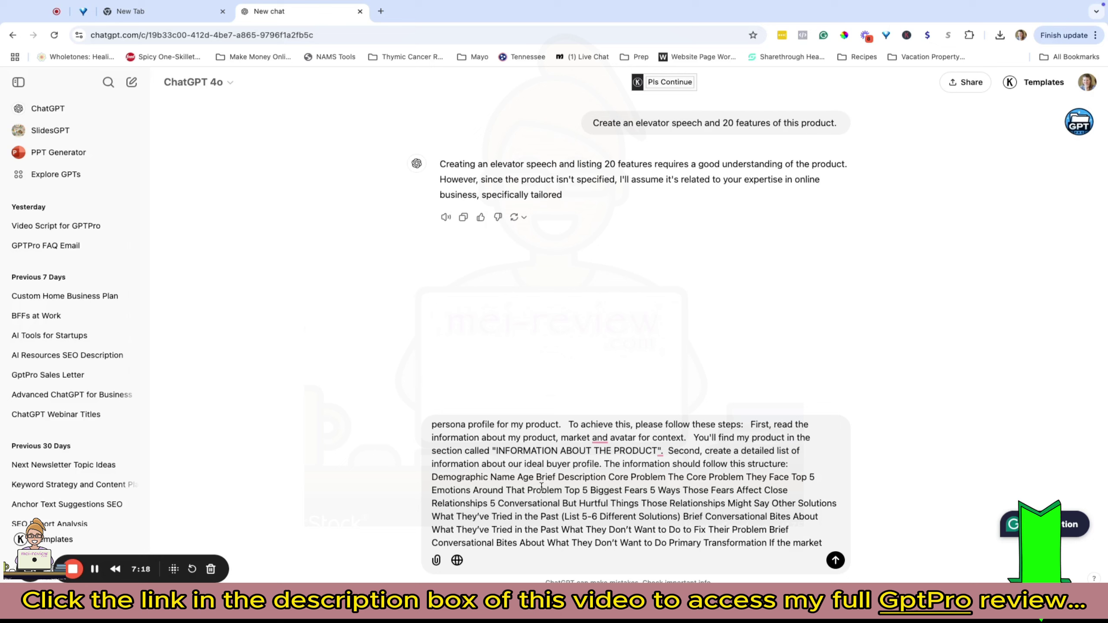
{"action": "left_click", "coordinate": [1077, 124]}
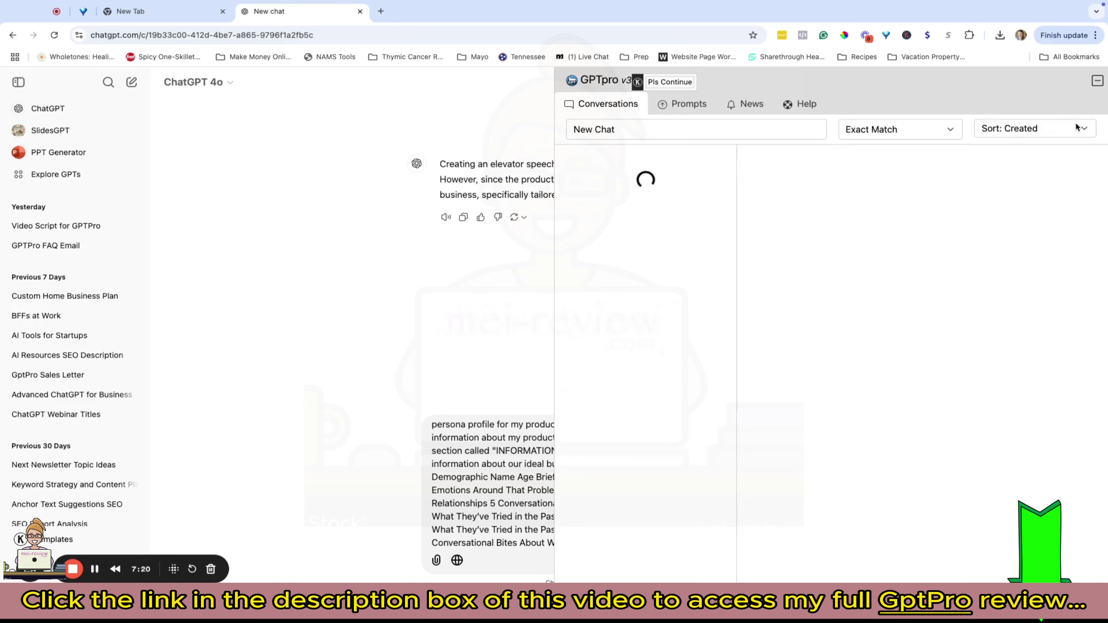
{"action": "left_click", "coordinate": [683, 104]}
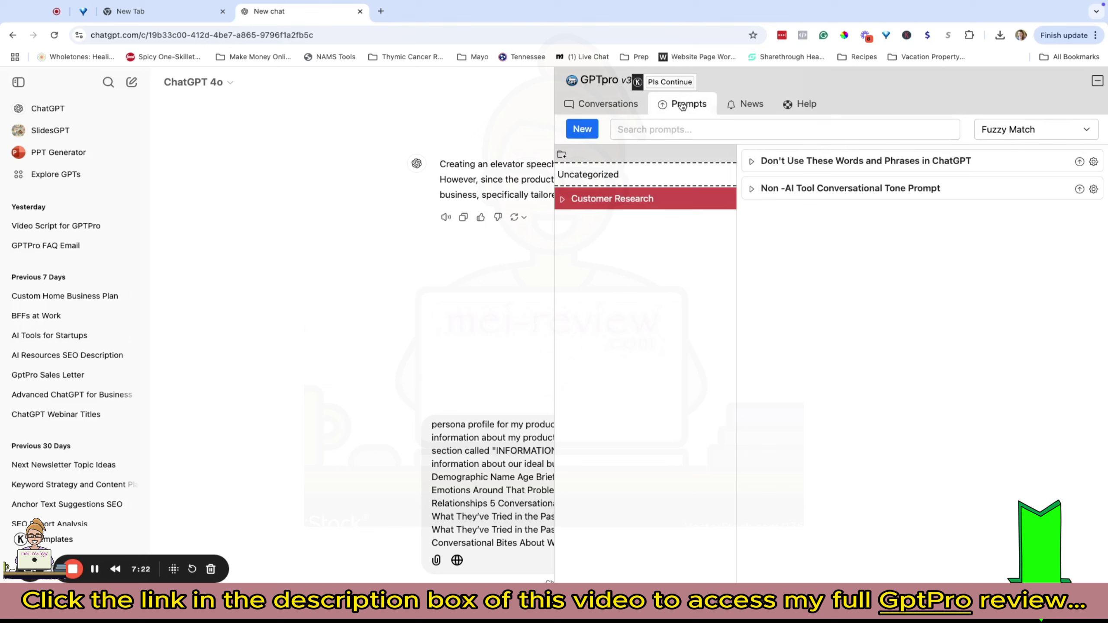
- Browse the NAMS News editions from #158 down to #156
{"action": "left_click", "coordinate": [737, 107]}
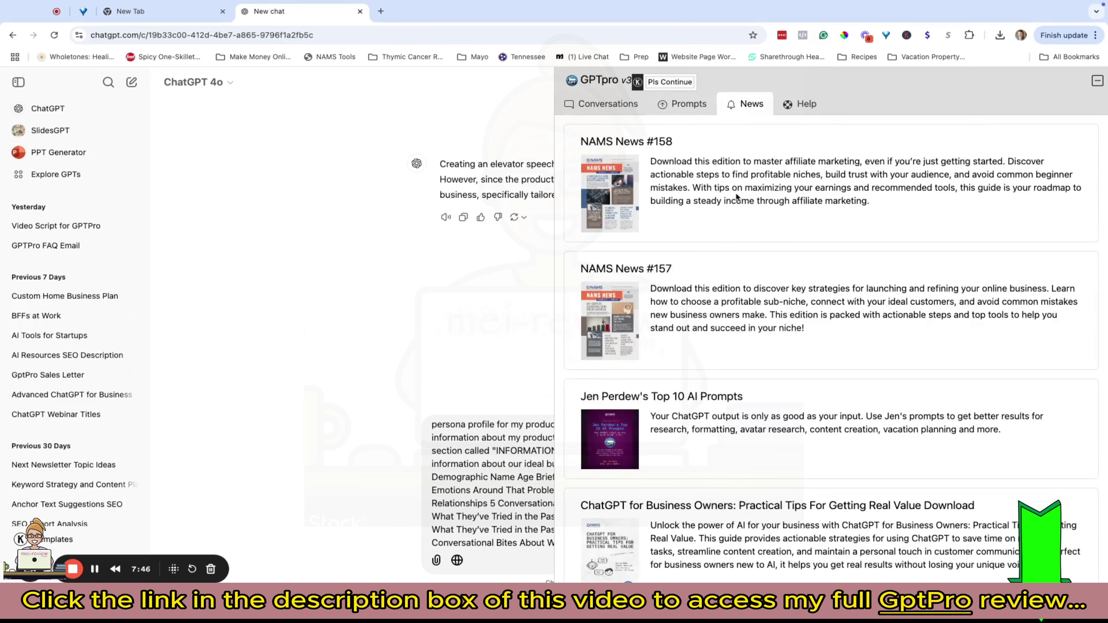
{"action": "scroll", "coordinate": [712, 256], "scroll_direction": "down", "scroll_amount": 3}
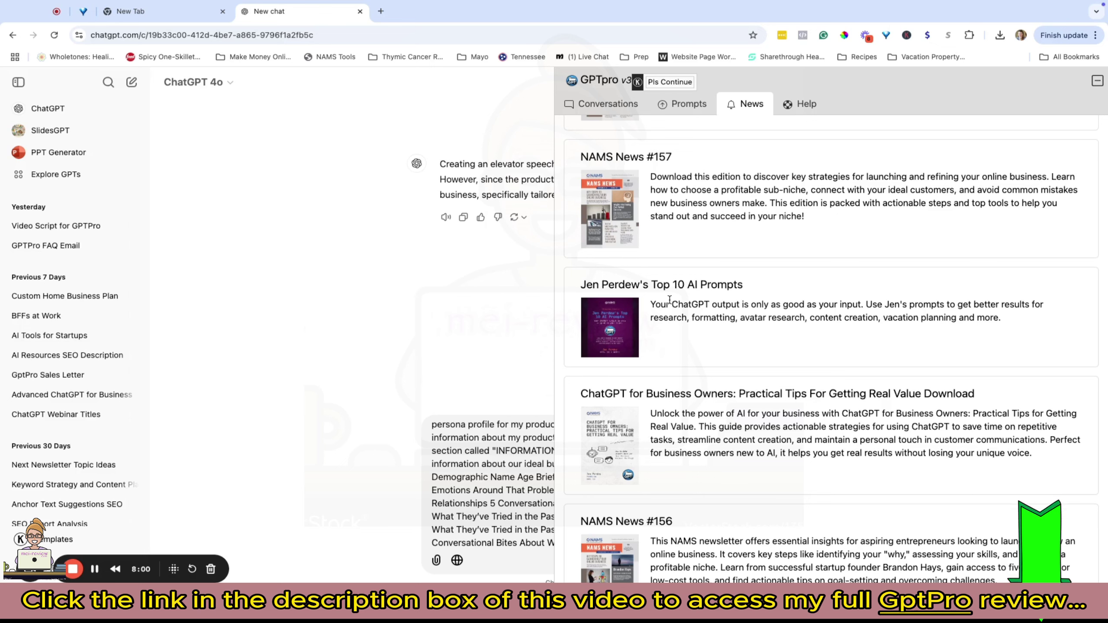
{"action": "scroll", "coordinate": [669, 301], "scroll_direction": "down", "scroll_amount": 1}
{"action": "scroll", "coordinate": [669, 298], "scroll_direction": "down", "scroll_amount": 1}
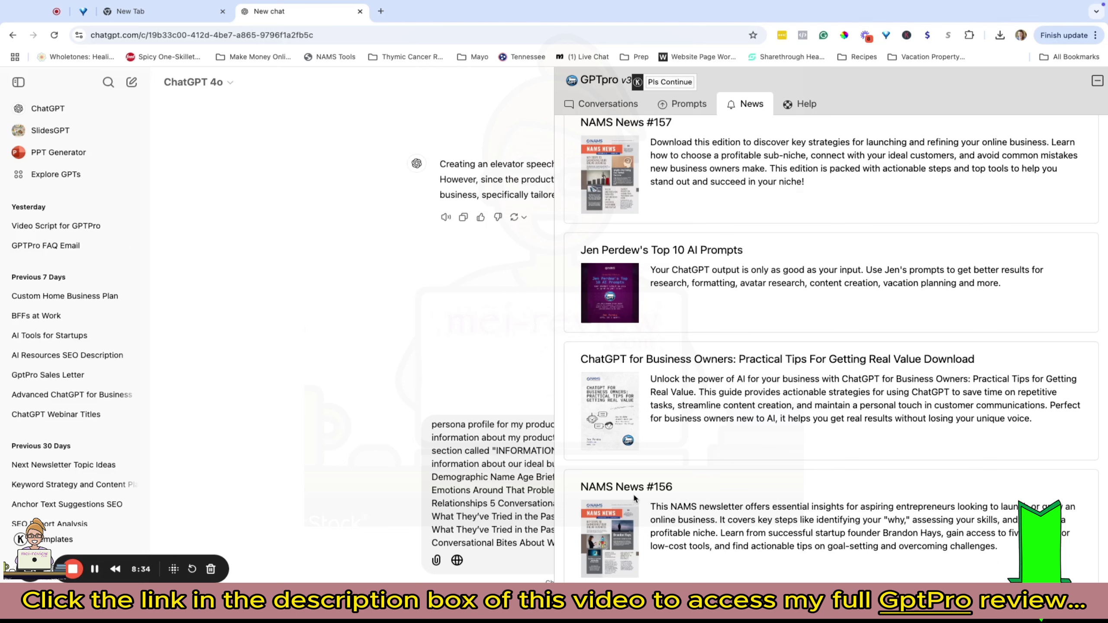
{"action": "scroll", "coordinate": [635, 492], "scroll_direction": "up", "scroll_amount": 3}
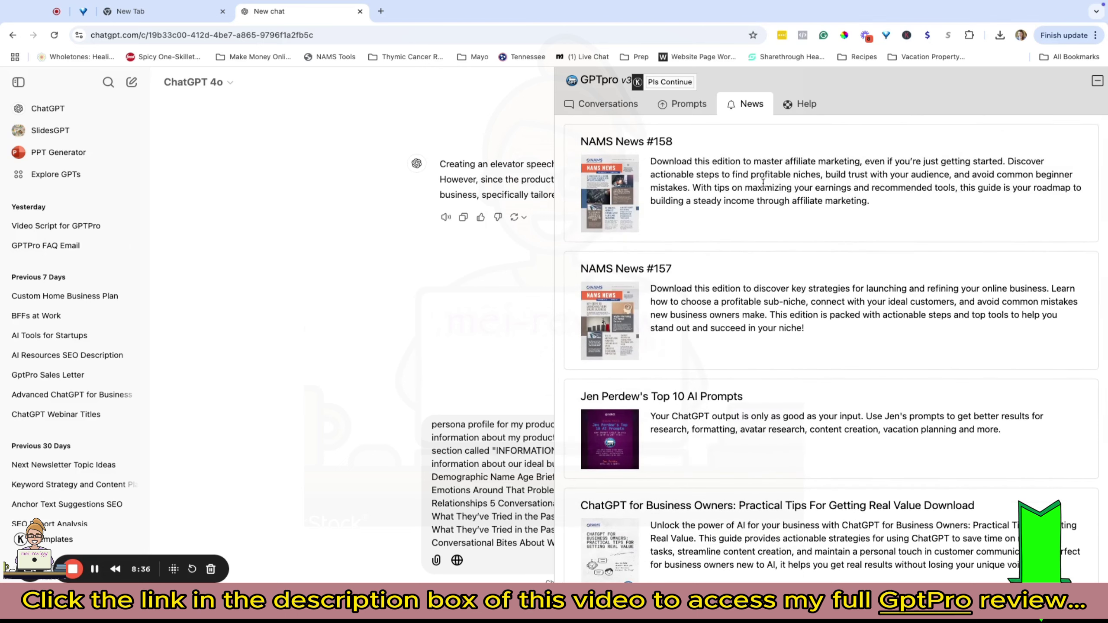
- Open the Help section and follow the GptPro FAQ link to the knowledge base in a new tab
{"action": "left_click", "coordinate": [795, 112]}
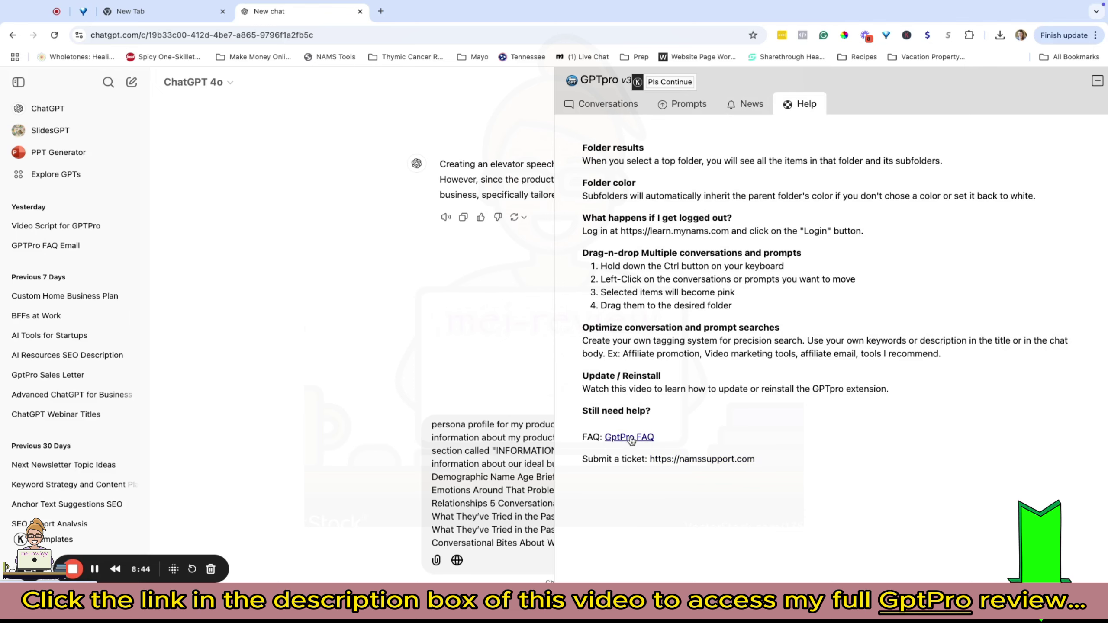
{"action": "left_click", "coordinate": [630, 437]}
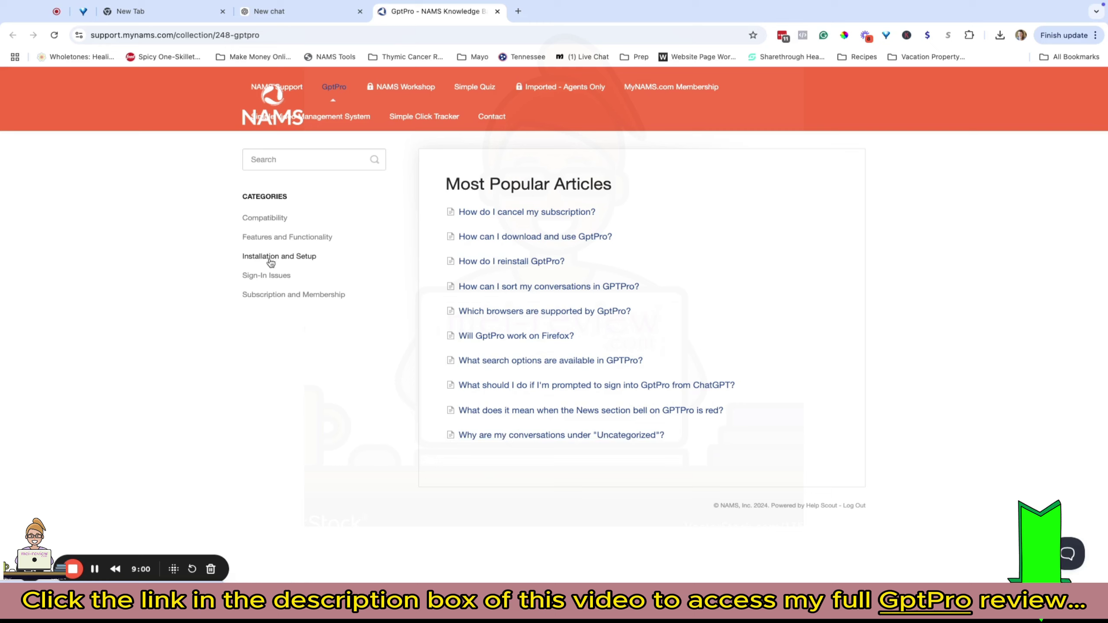
- Browse the Compatibility and Features and Functionality knowledge-base categories, then go back to the New chat tab
{"action": "left_click", "coordinate": [268, 216]}
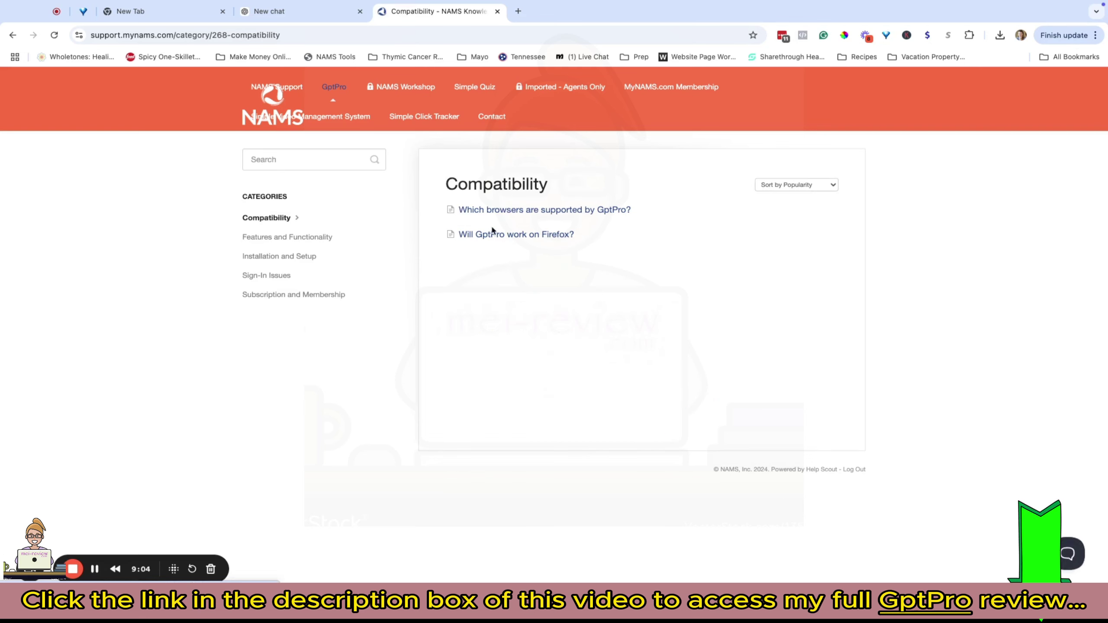
{"action": "left_click", "coordinate": [306, 238]}
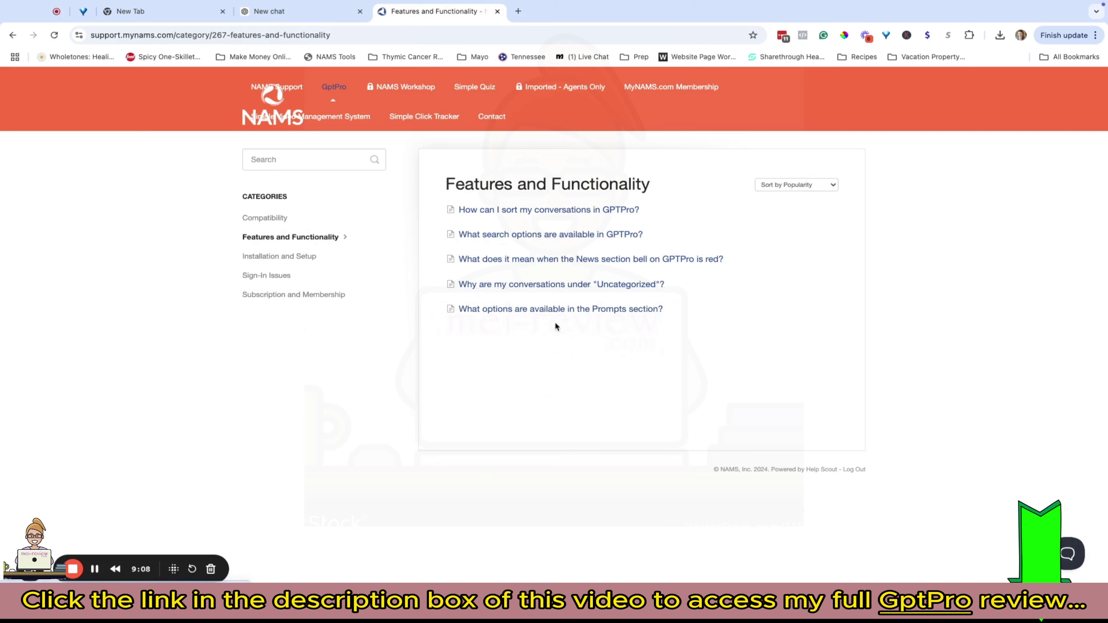
{"action": "left_click", "coordinate": [320, 14]}
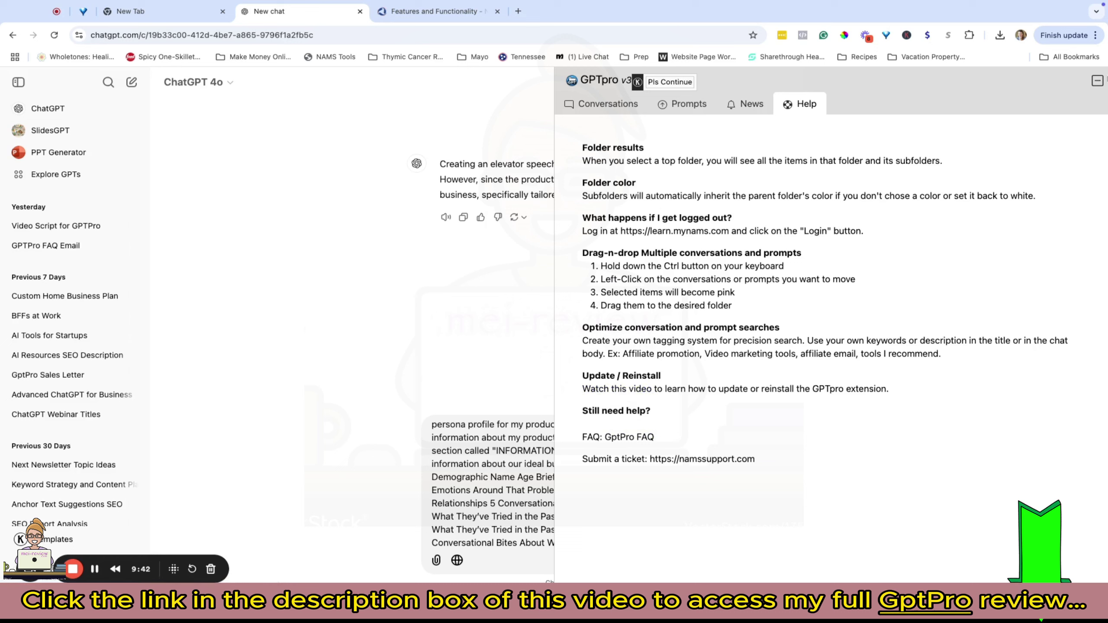
- Close the GPTPro Help panel and reopen GPTPro on its Conversations view with the chat folders
{"action": "left_click", "coordinate": [1098, 81]}
{"action": "left_click", "coordinate": [1084, 128]}
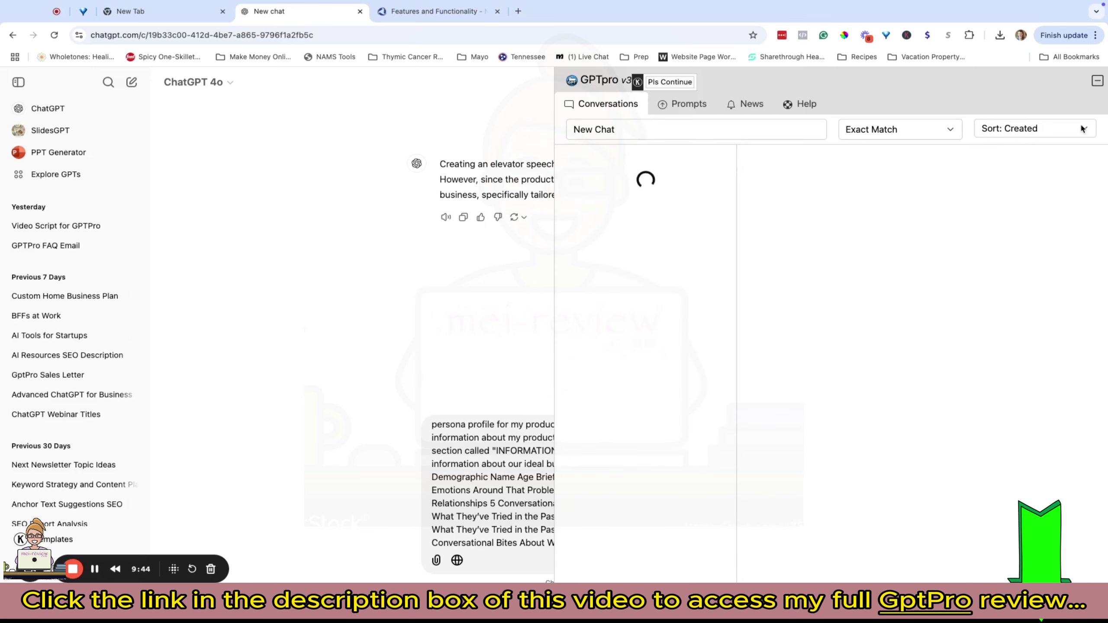